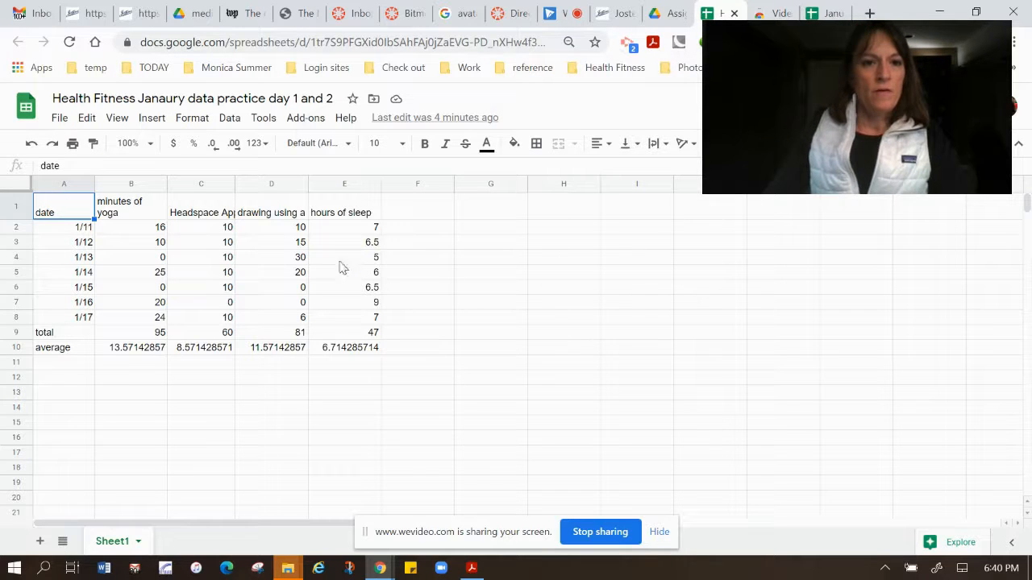
# Turn on text wrapping for column D so its long drawing header fits within the column.
pyautogui.click(274, 184)
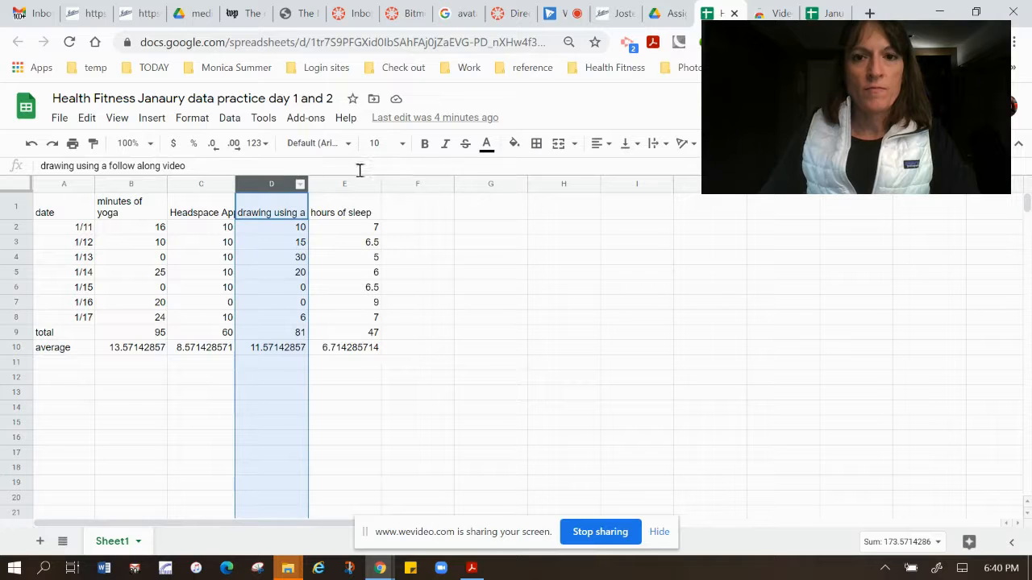
pyautogui.click(665, 147)
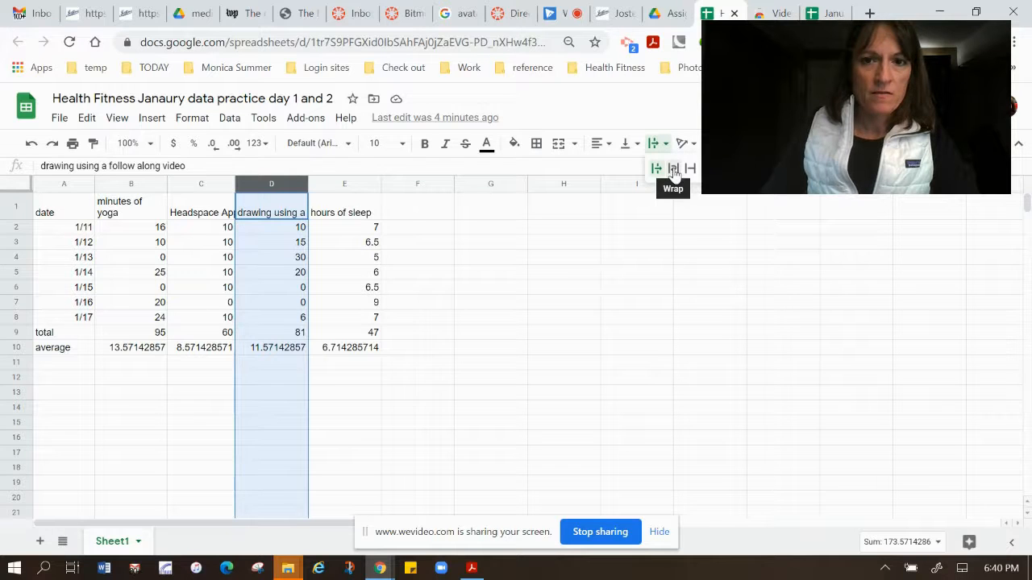
pyautogui.click(674, 169)
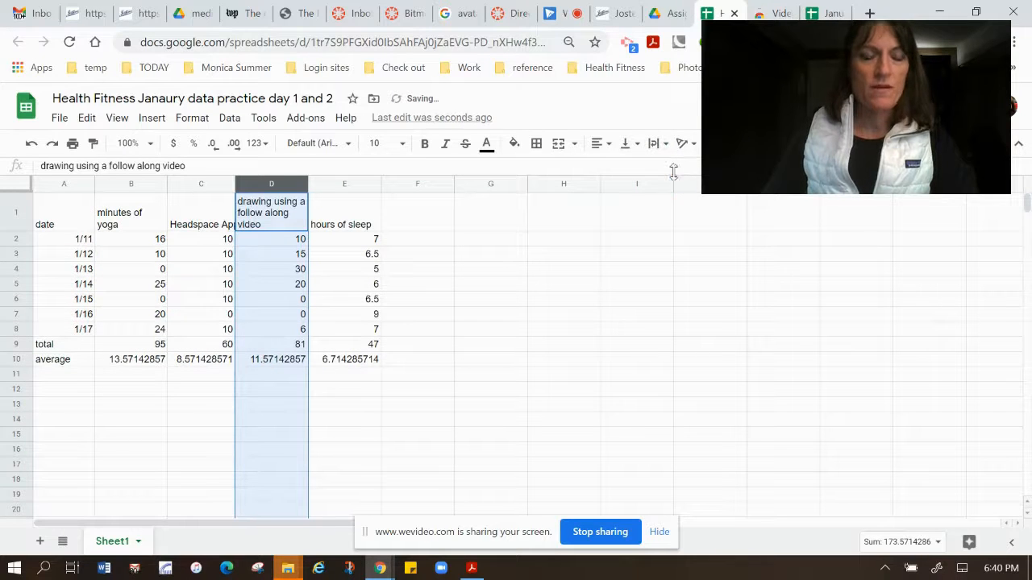
pyautogui.click(608, 218)
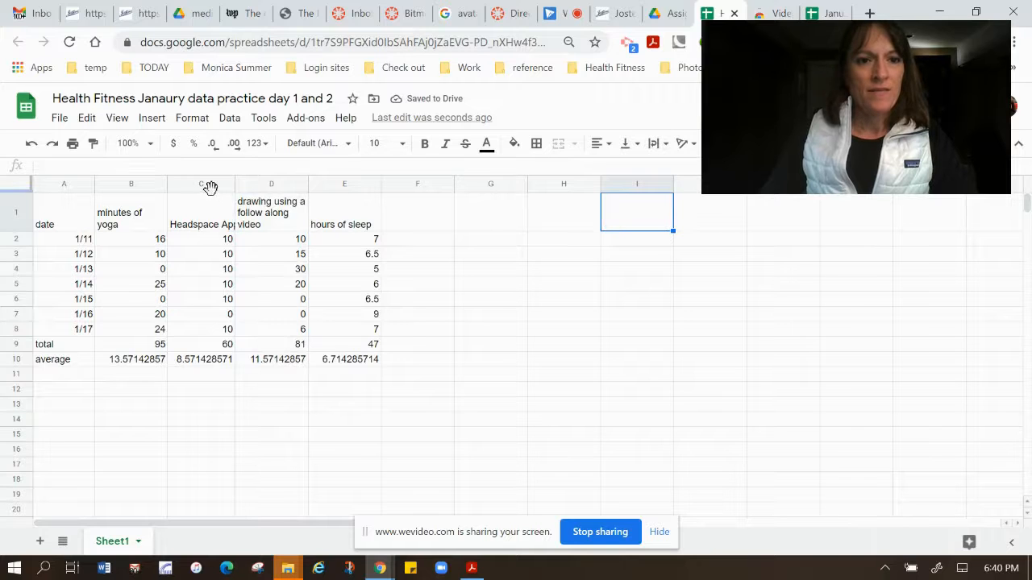
# Apply text wrapping to all data columns, A through E.
pyautogui.click(73, 185)
pyautogui.moveTo(85, 176); pyautogui.dragTo(328, 202)
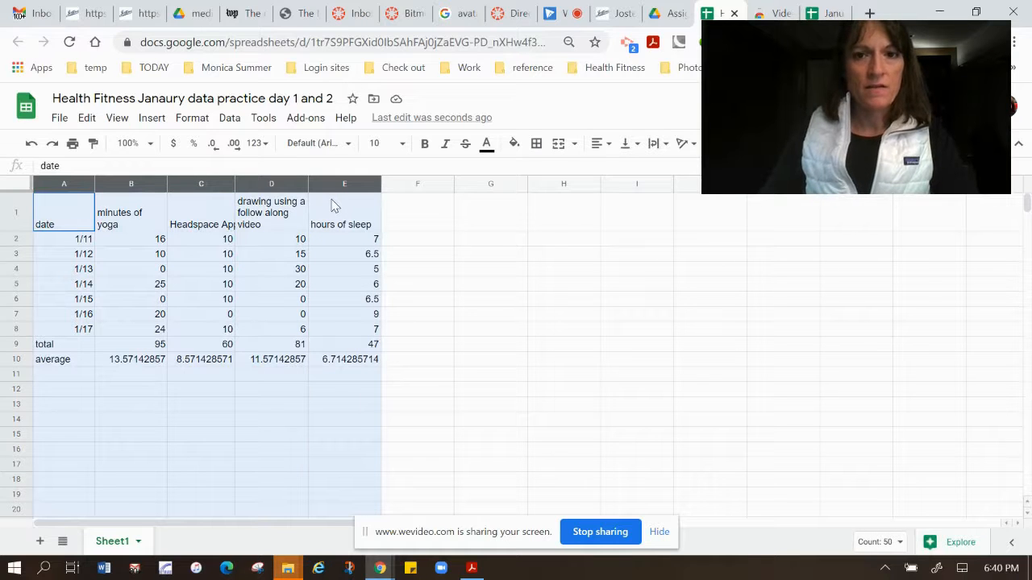
pyautogui.click(667, 152)
pyautogui.click(676, 167)
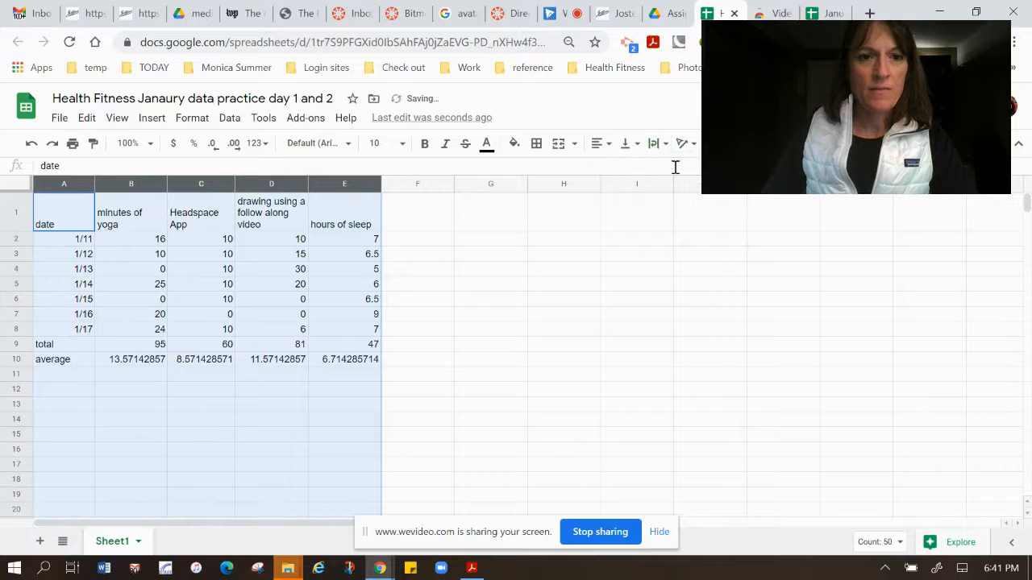
pyautogui.click(606, 316)
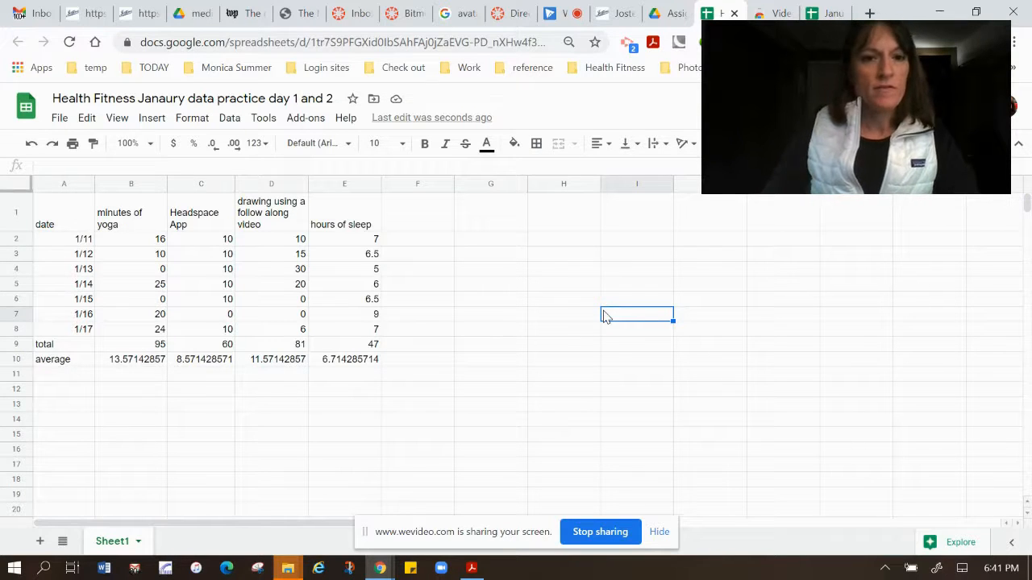
# Add all borders around and between the cells of the data table, A1:E10.
pyautogui.moveTo(364, 360); pyautogui.dragTo(61, 225)
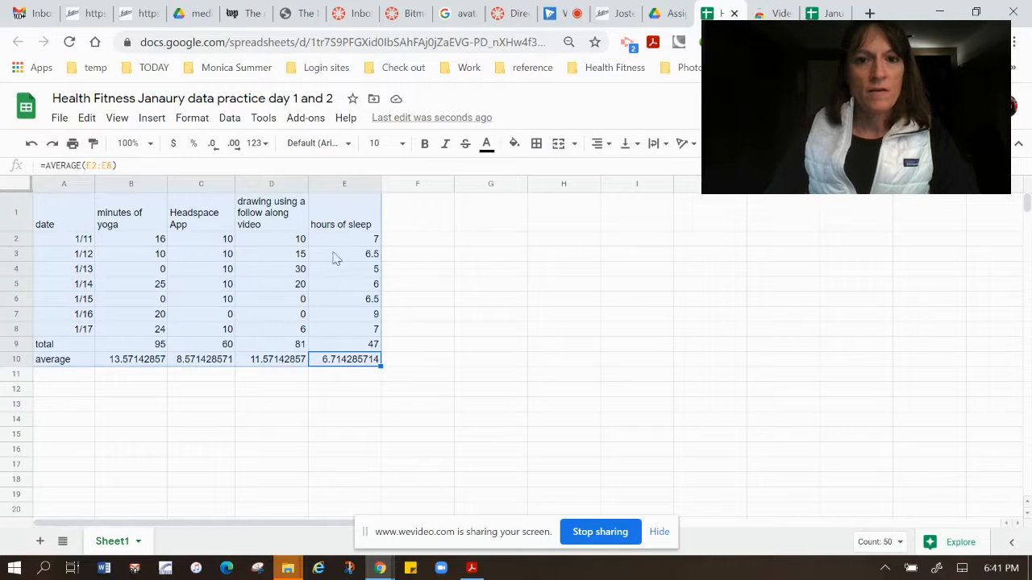
pyautogui.click(534, 150)
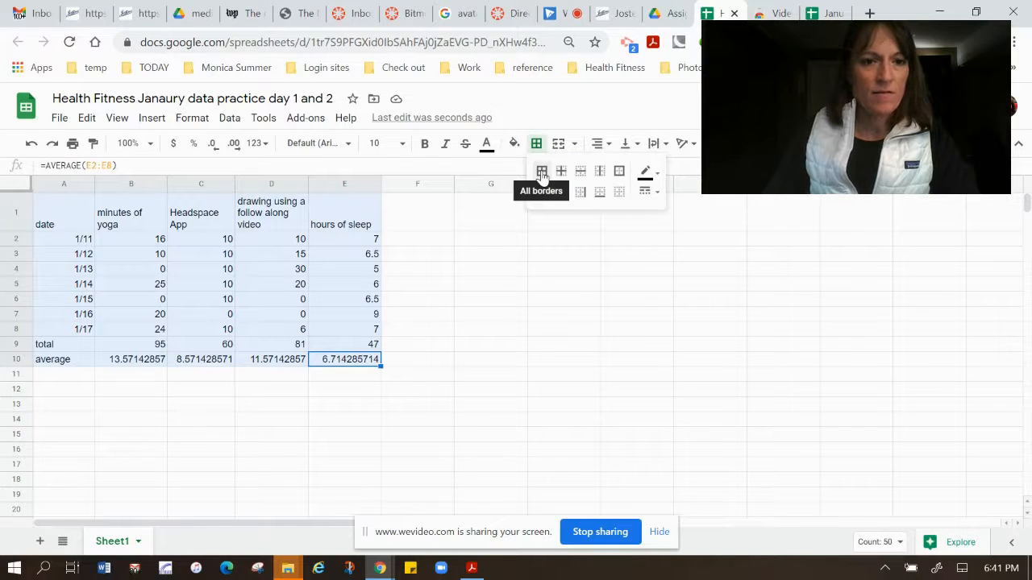
pyautogui.click(541, 172)
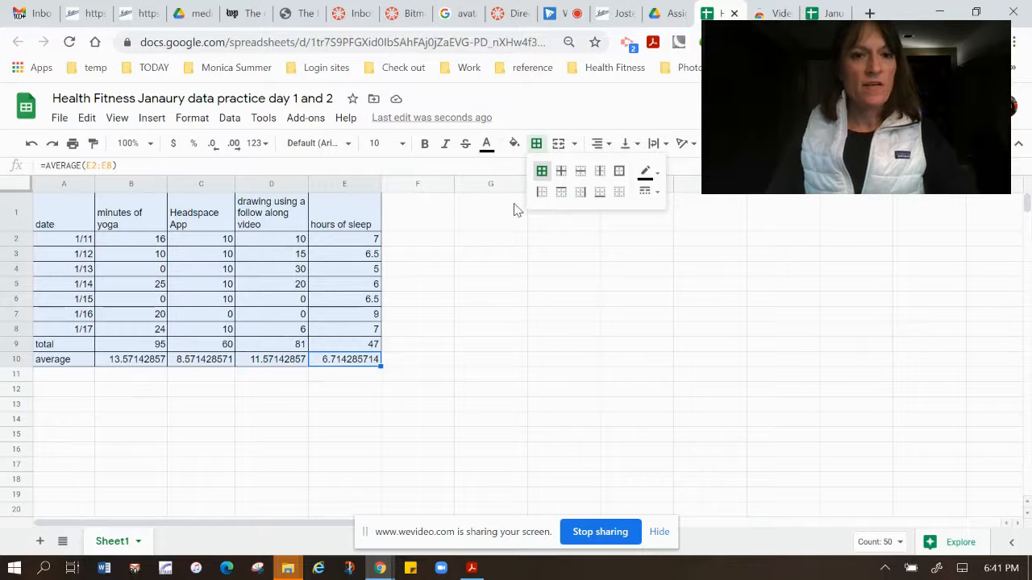
pyautogui.click(473, 256)
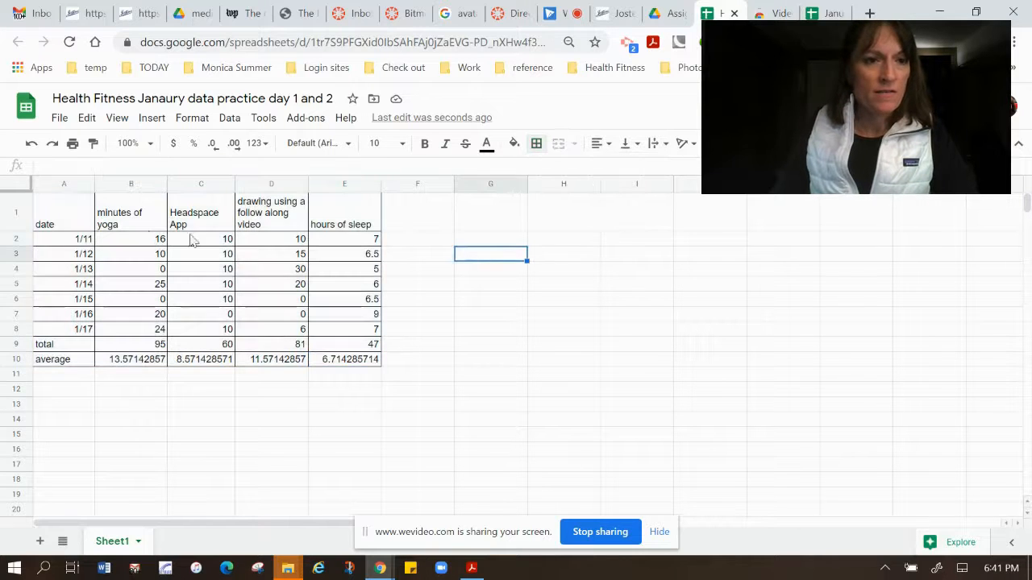
# Fill the header cells A1:E1 with a light blue background.
pyautogui.click(16, 213)
pyautogui.moveTo(46, 217); pyautogui.dragTo(363, 220)
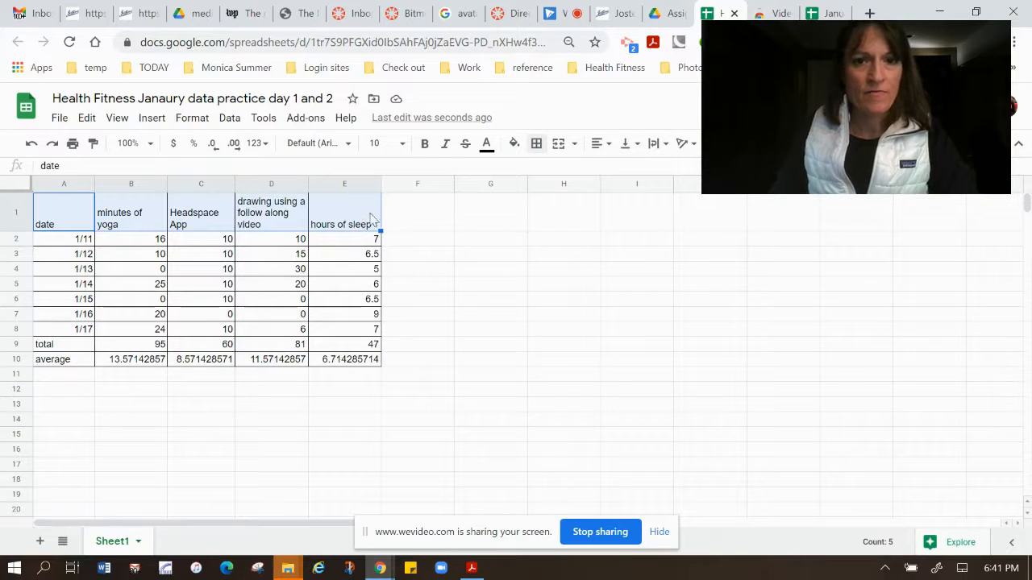
pyautogui.click(515, 145)
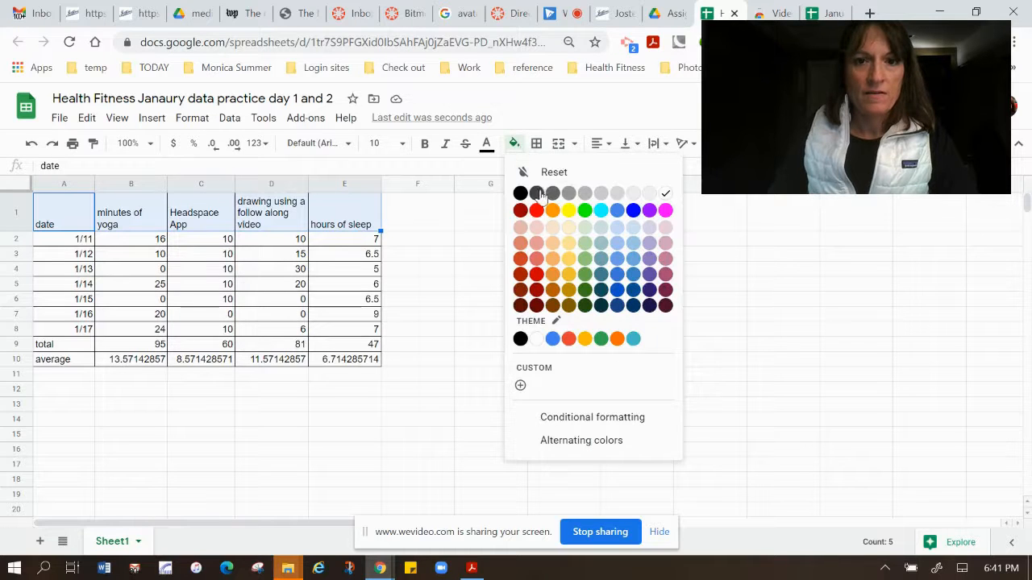
pyautogui.click(632, 229)
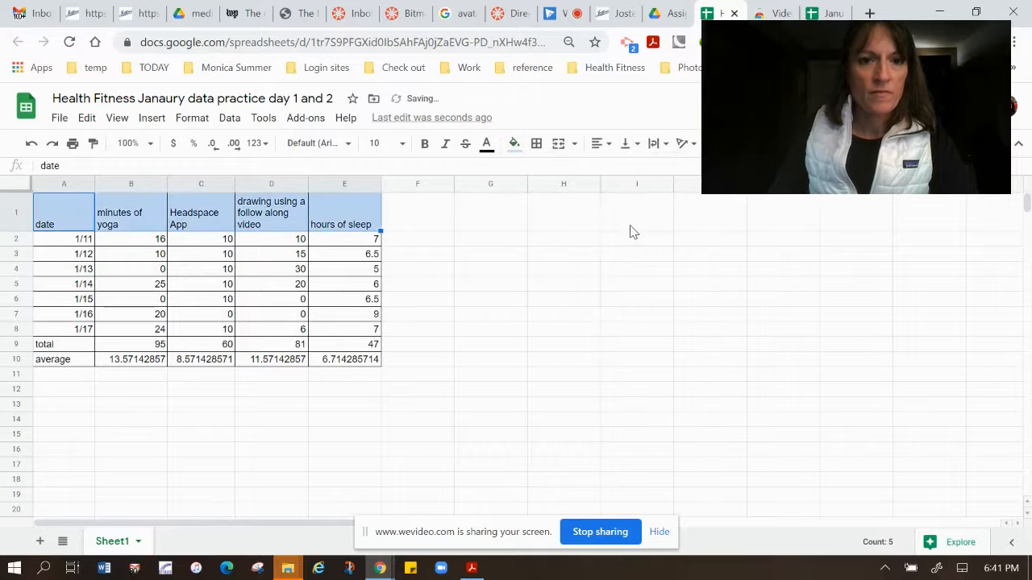
pyautogui.click(553, 242)
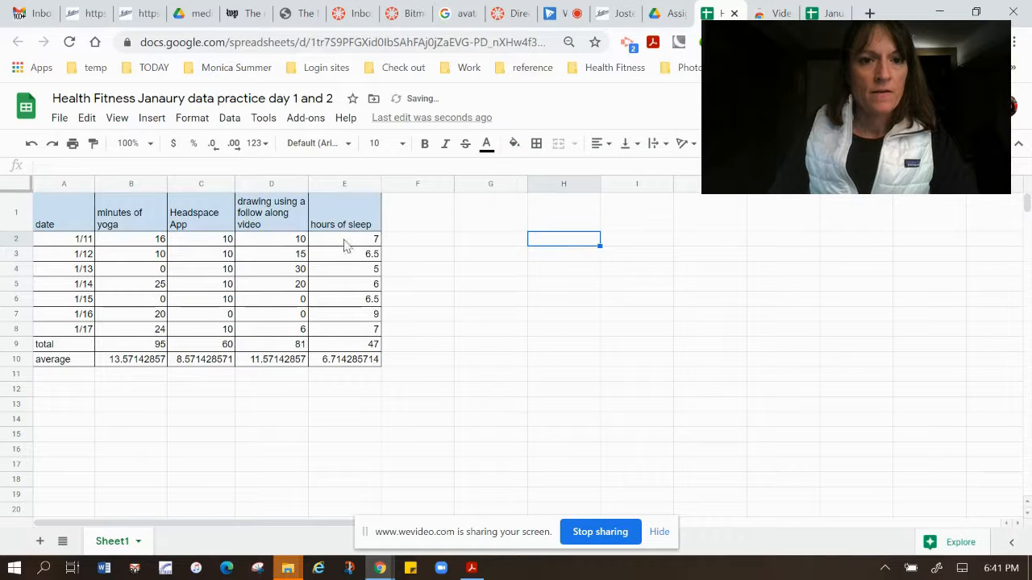
# Make the header cells A1:E1 bold and set their font to Merriweather.
pyautogui.moveTo(349, 226); pyautogui.dragTo(52, 224)
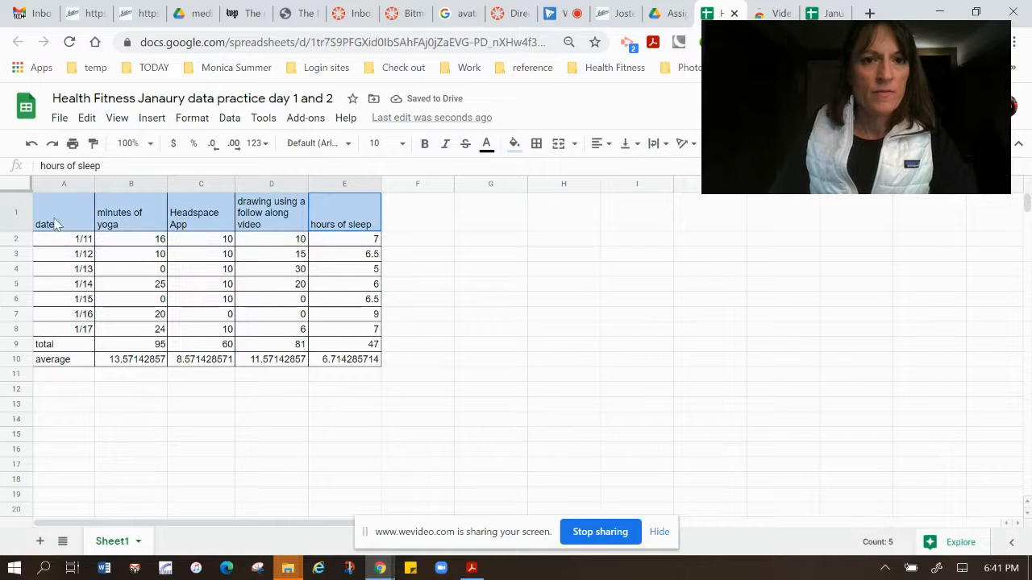
pyautogui.click(425, 143)
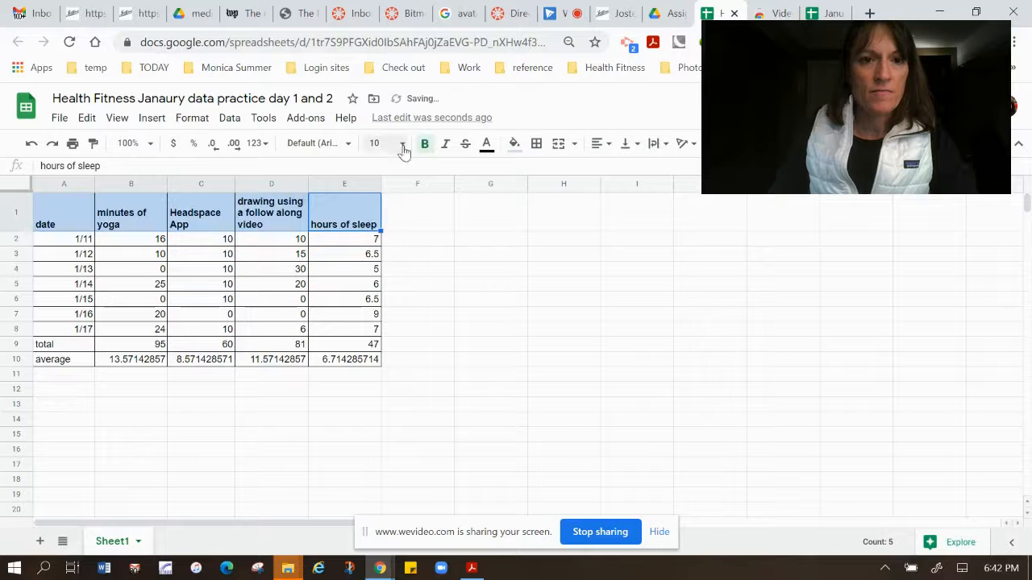
pyautogui.click(347, 144)
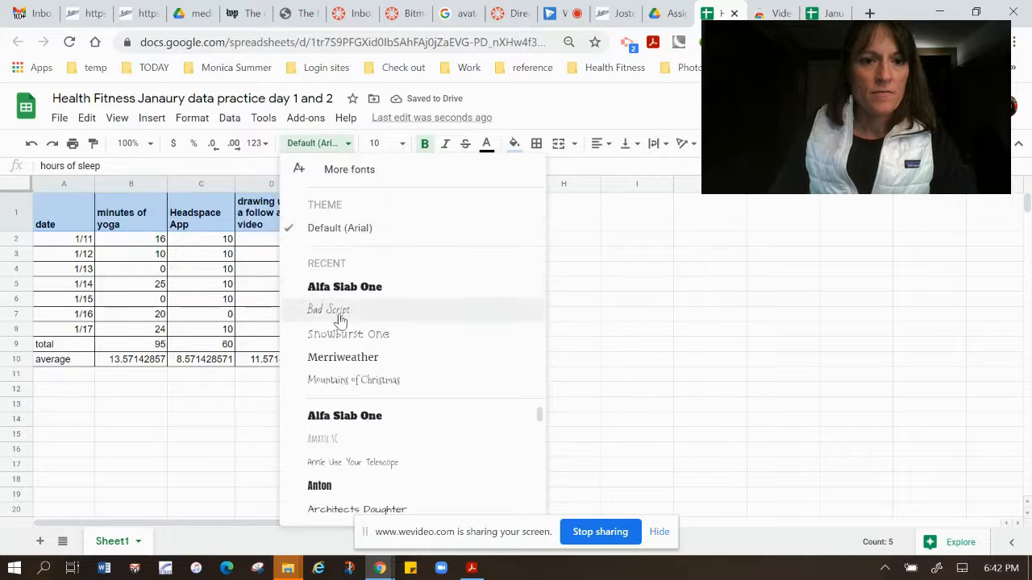
pyautogui.click(343, 358)
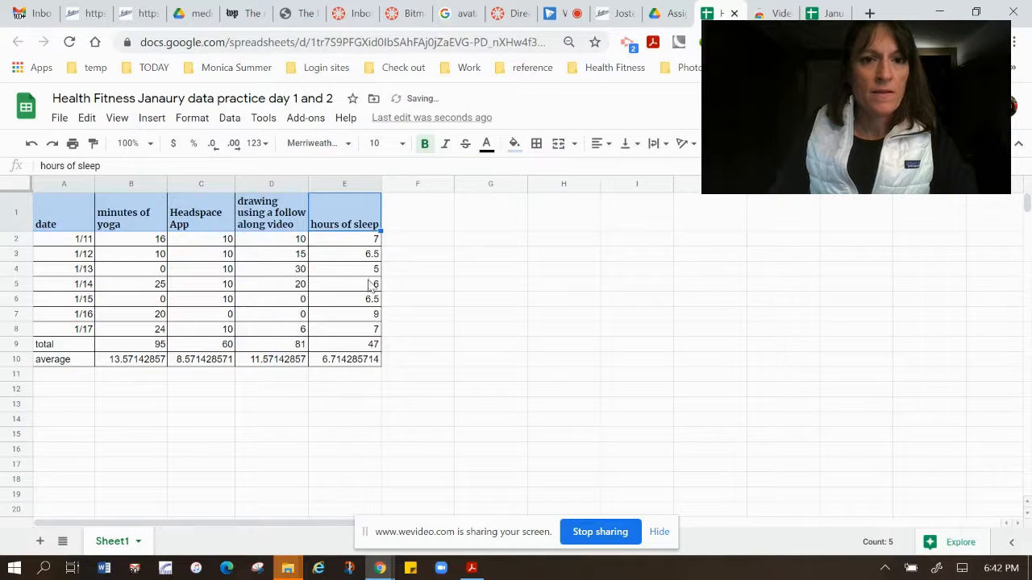
# Change the text color of the header cells A1:E1 to red.
pyautogui.click(487, 146)
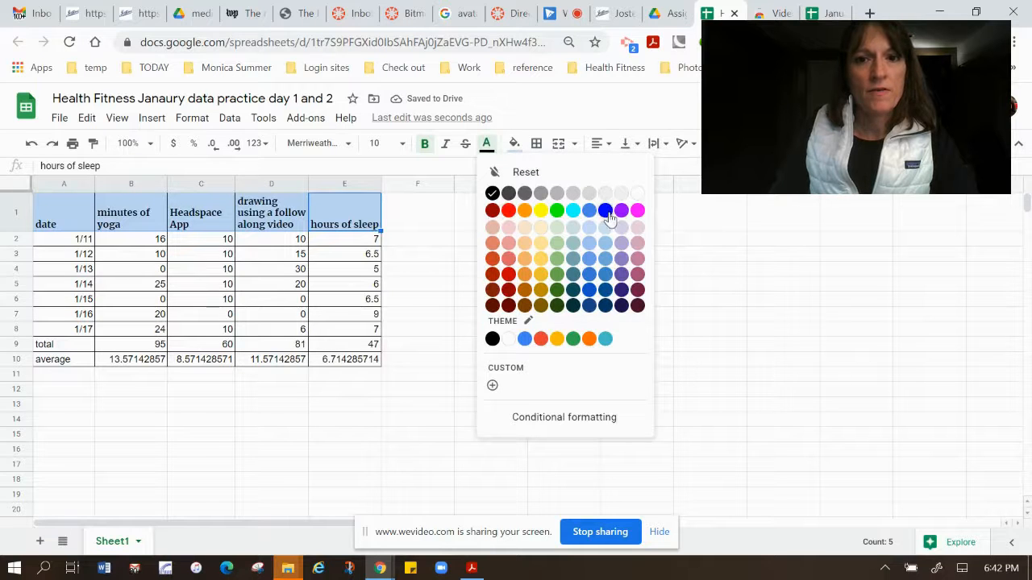
pyautogui.click(508, 211)
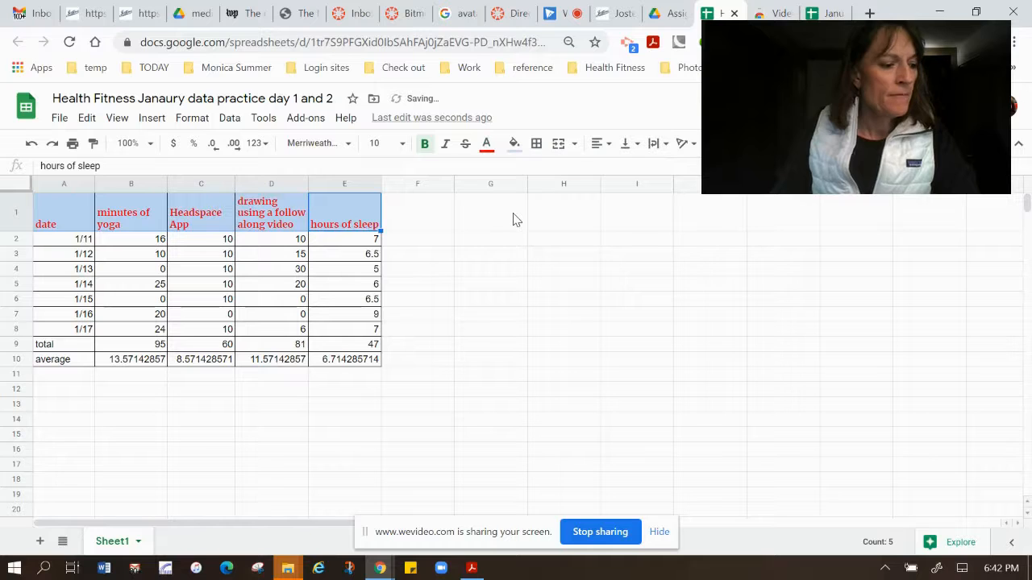
pyautogui.click(487, 228)
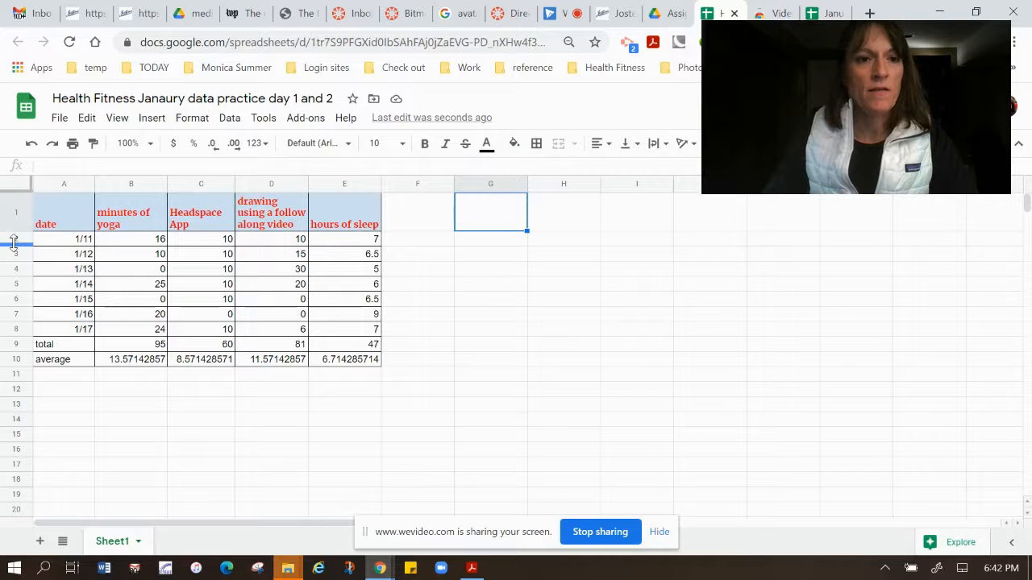
# Apply the "August 5, 1930" custom date format to column A, showing full month name, day and year.
pyautogui.click(64, 182)
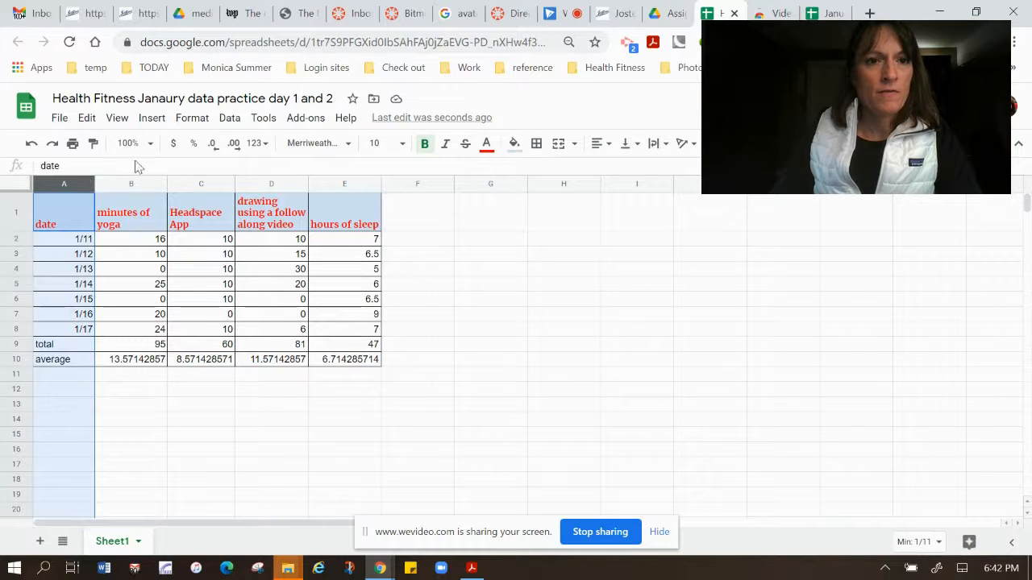
pyautogui.click(185, 121)
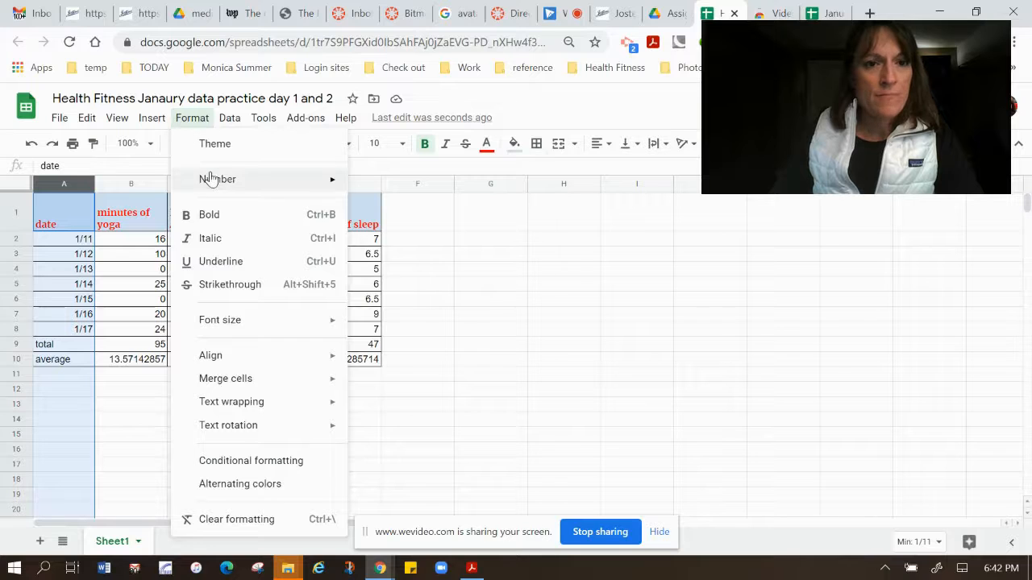
pyautogui.moveTo(210, 177)
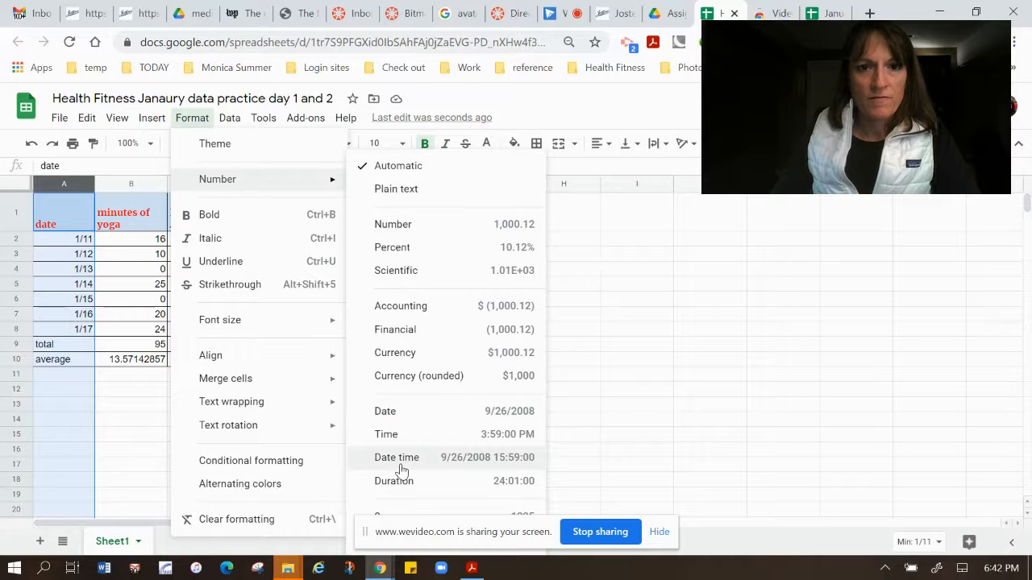
pyautogui.click(659, 532)
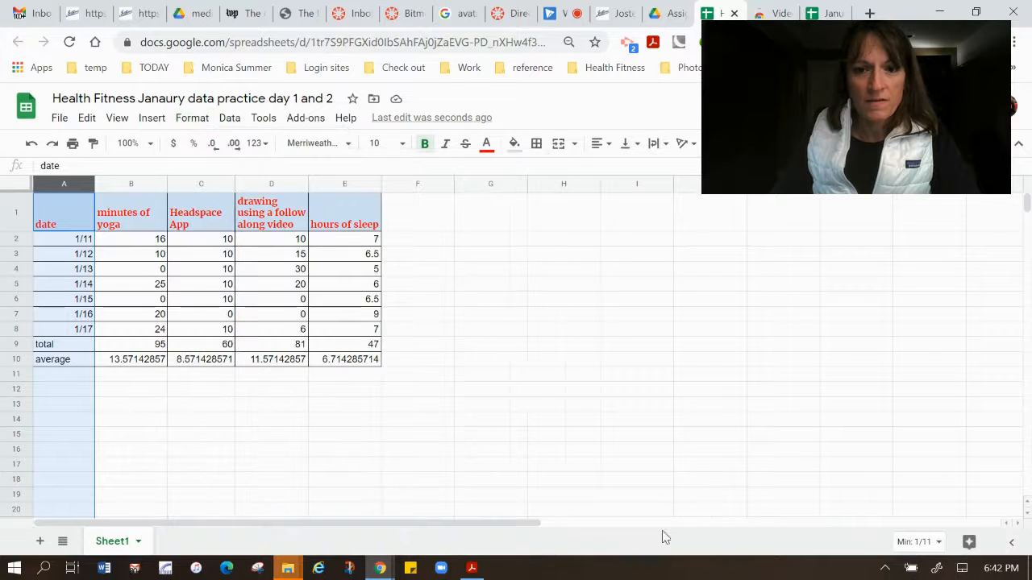
pyautogui.click(182, 121)
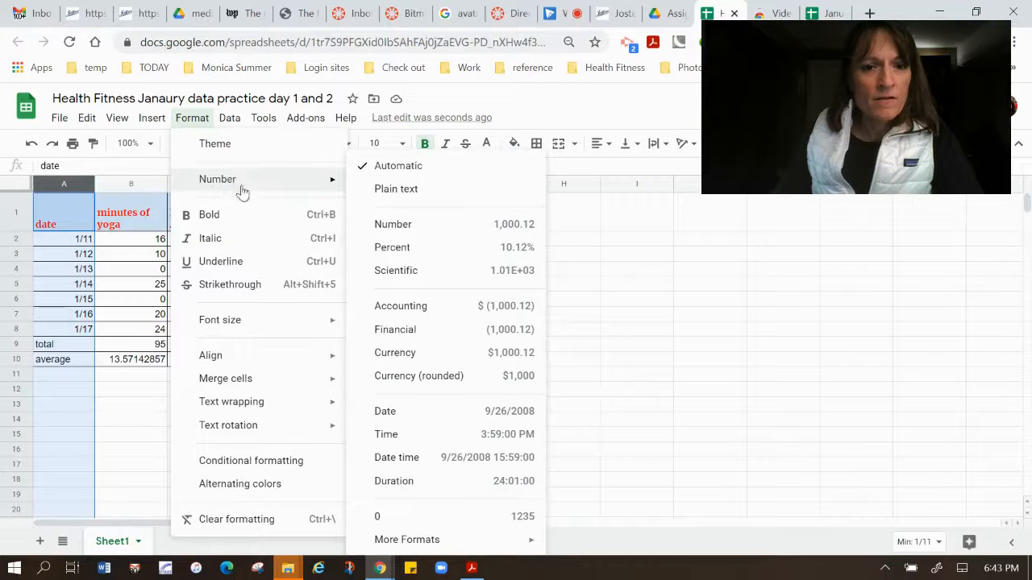
pyautogui.moveTo(431, 541)
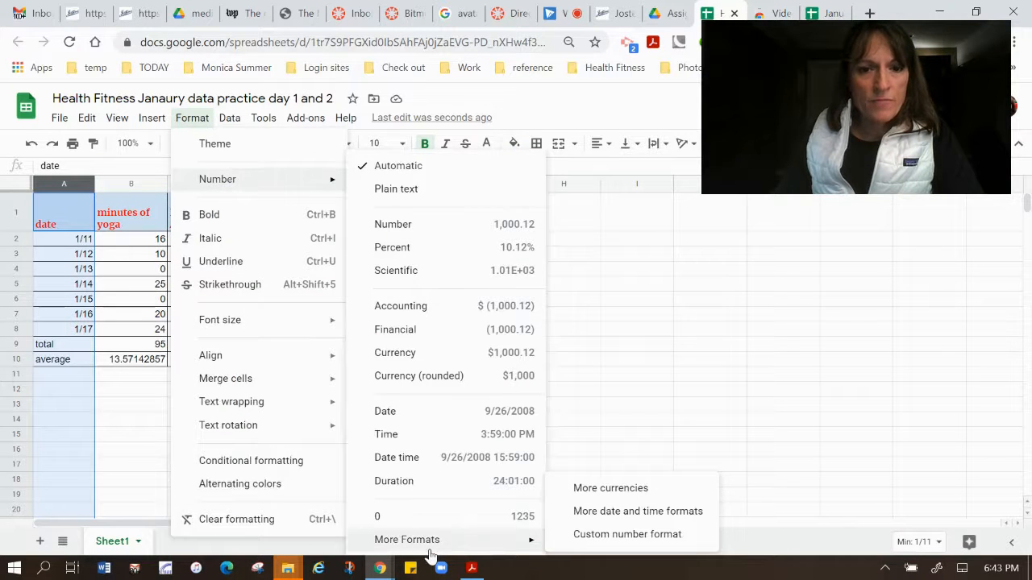
pyautogui.click(615, 513)
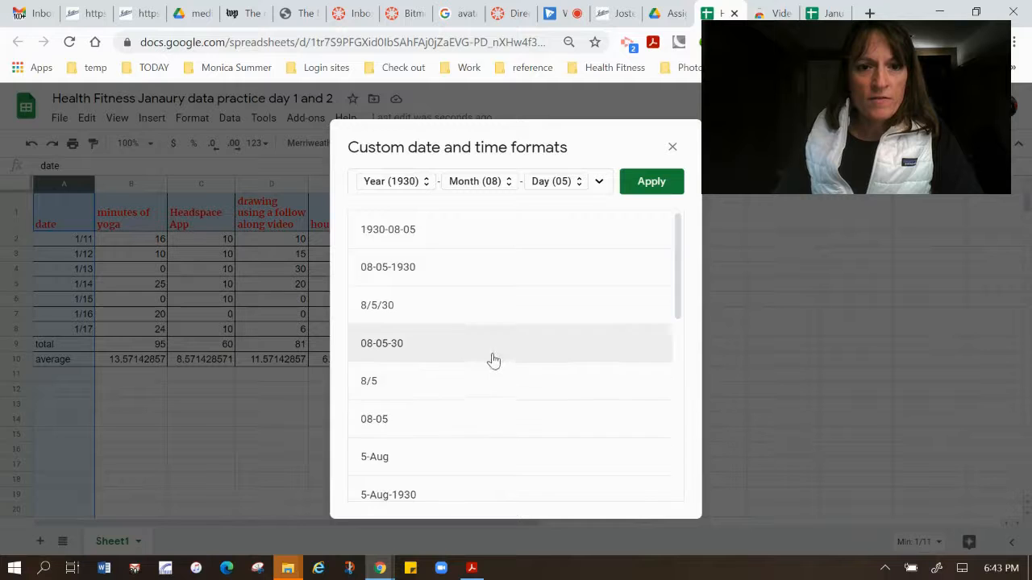
pyautogui.scroll(-3, 490, 362)
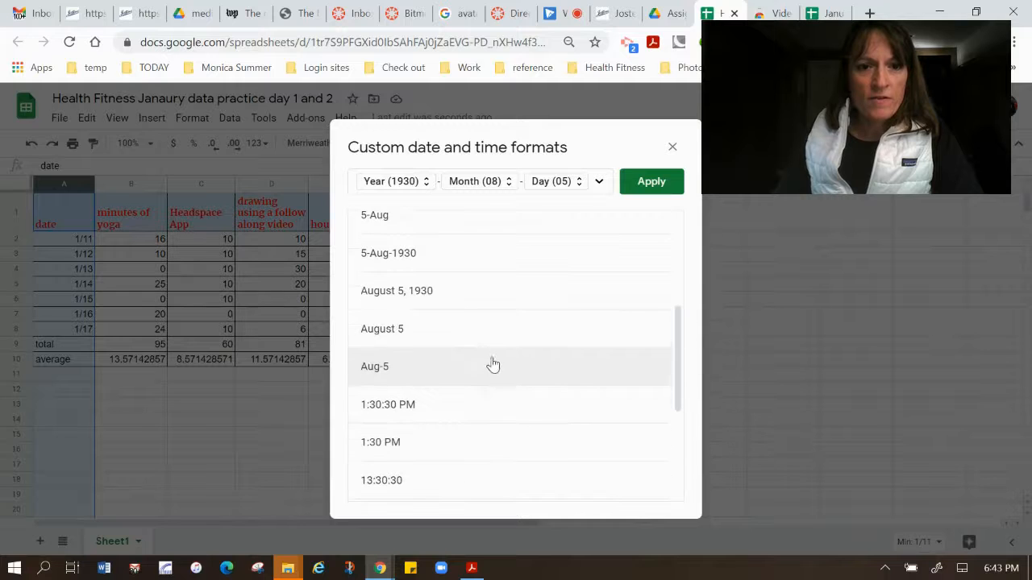
pyautogui.click(458, 300)
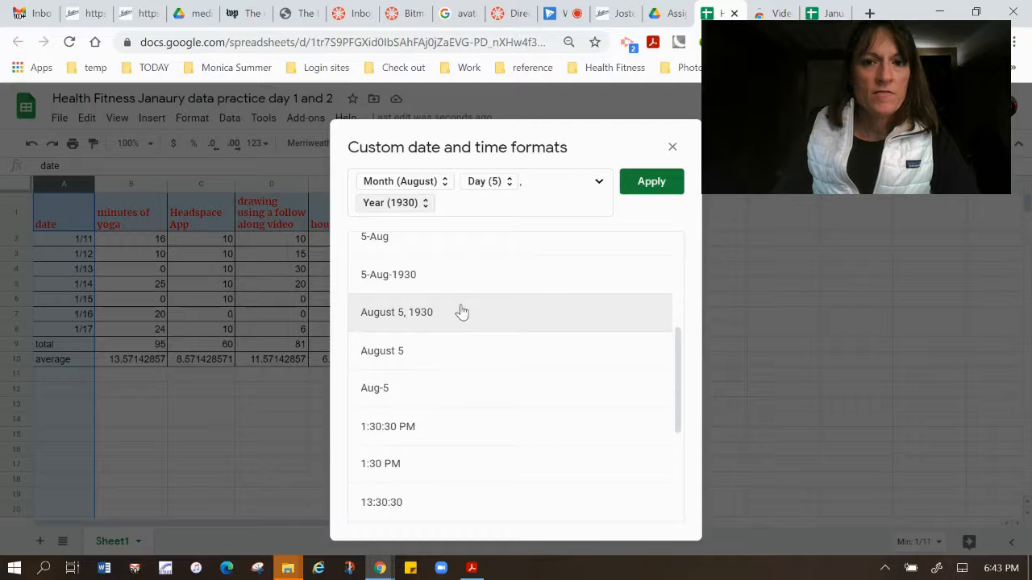
pyautogui.click(651, 182)
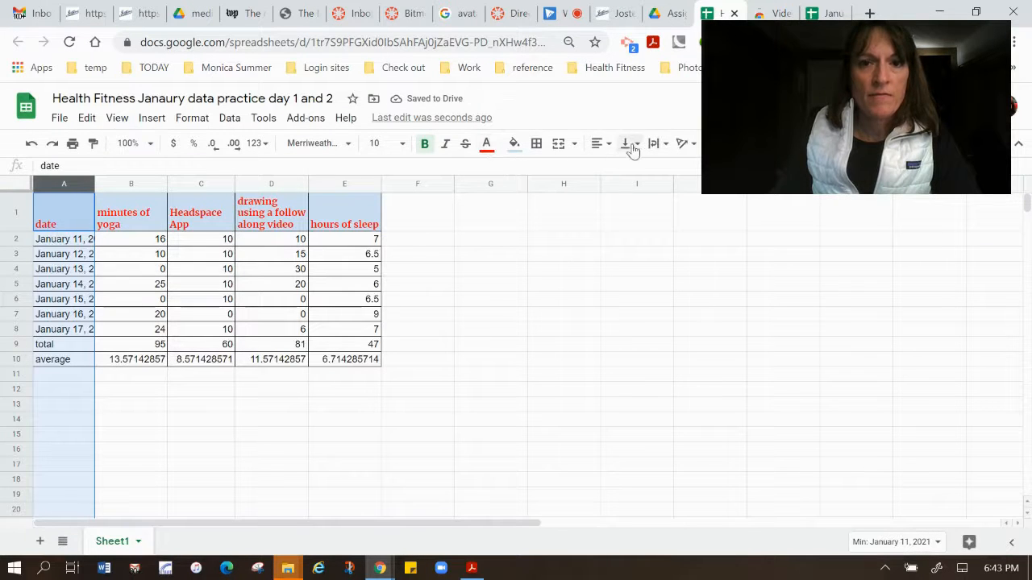
# Apply text wrapping to column A and widen the column enough to fit the full dates.
pyautogui.click(656, 143)
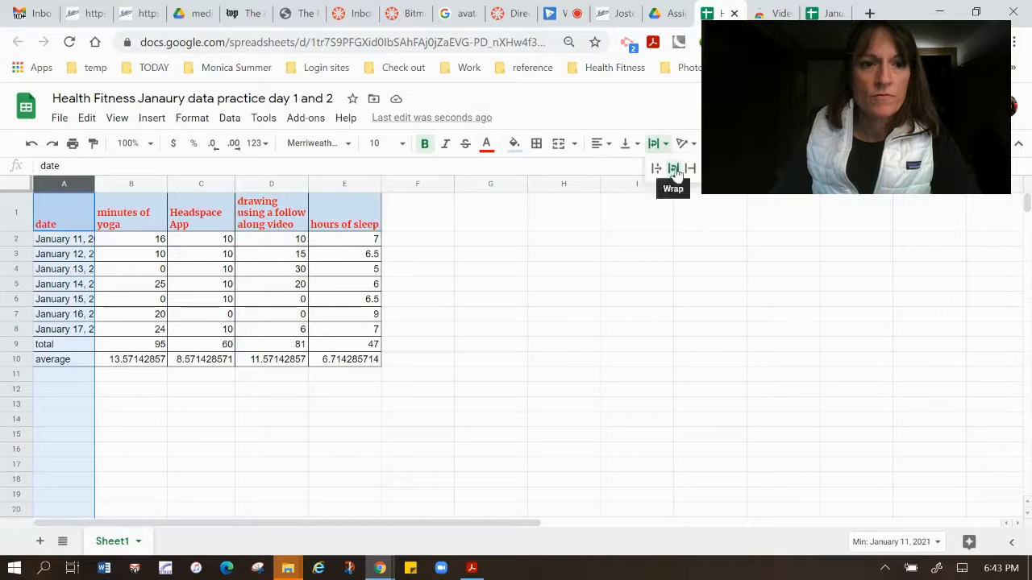
pyautogui.click(675, 169)
pyautogui.click(657, 143)
pyautogui.click(674, 169)
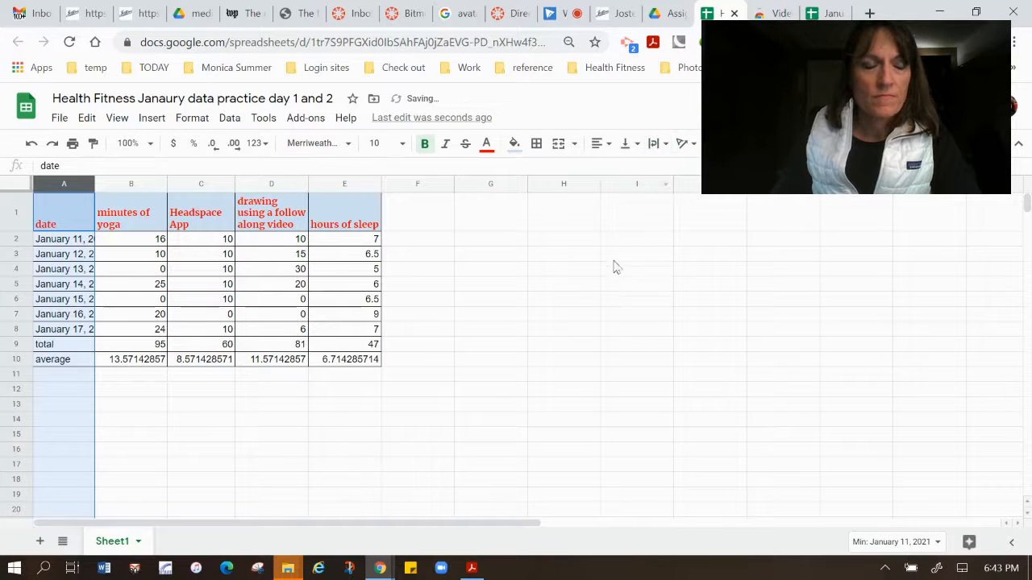
pyautogui.click(615, 257)
pyautogui.click(50, 182)
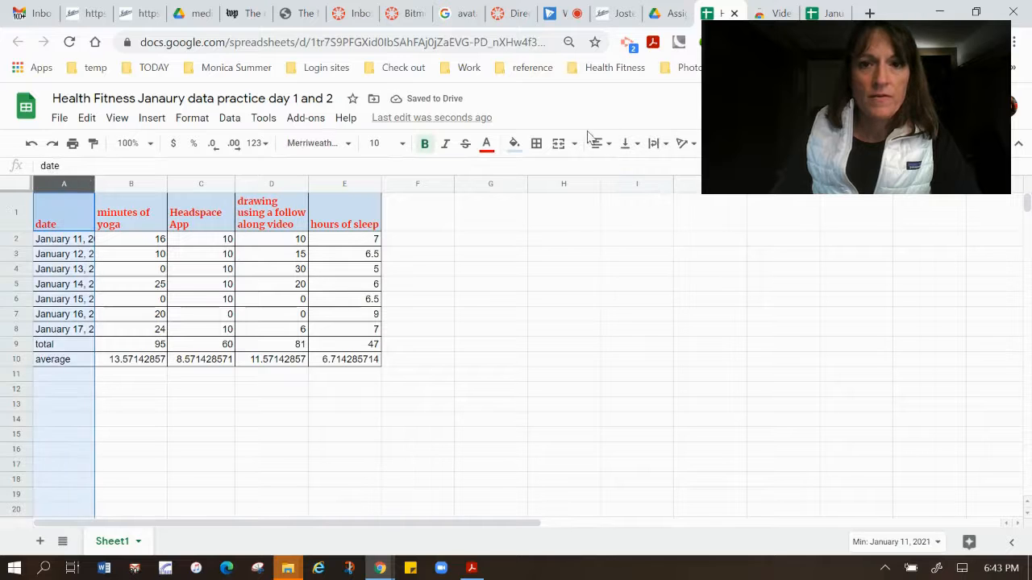
pyautogui.click(657, 144)
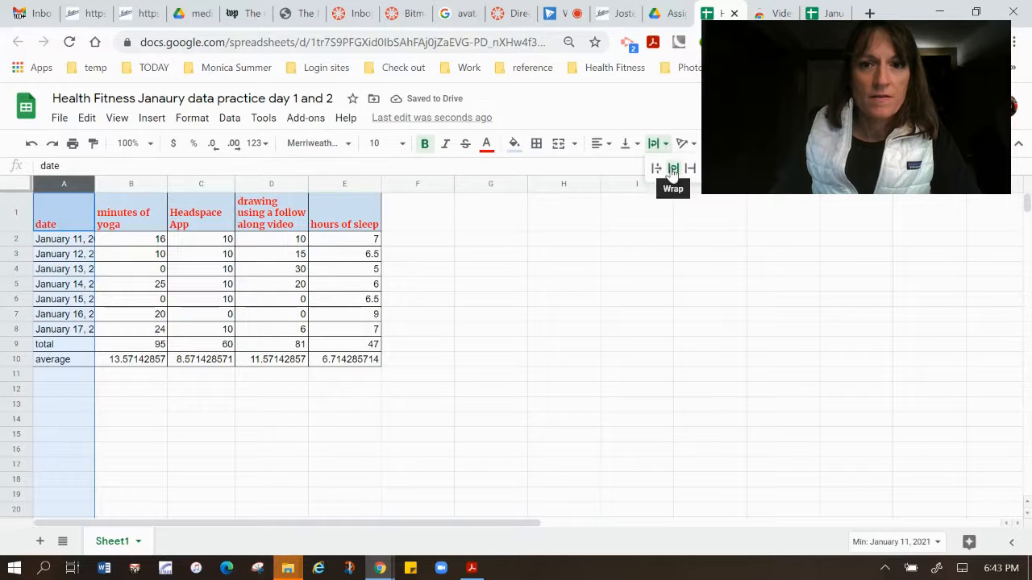
pyautogui.click(670, 171)
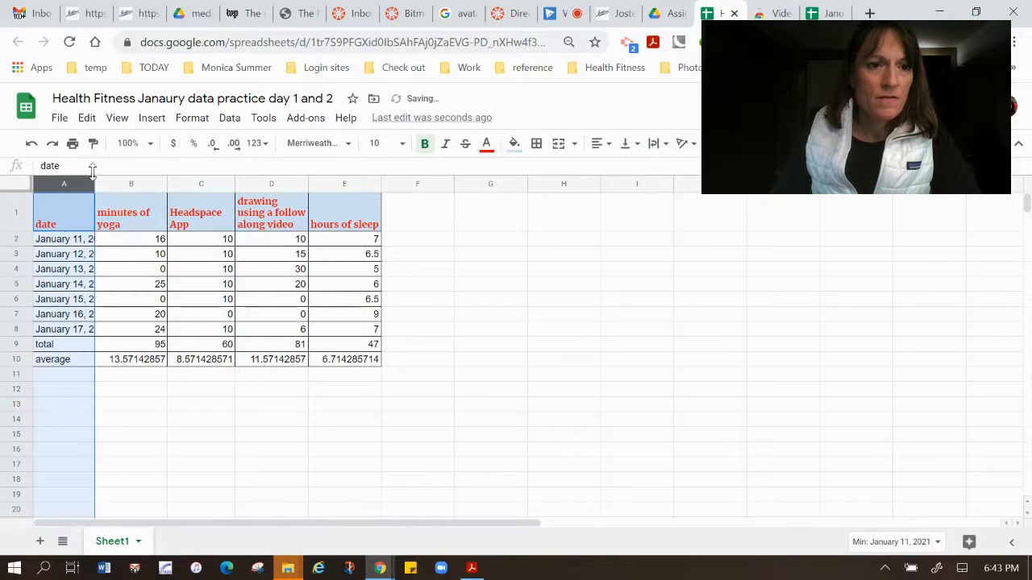
pyautogui.moveTo(93, 181); pyautogui.dragTo(124, 182)
pyautogui.click(205, 429)
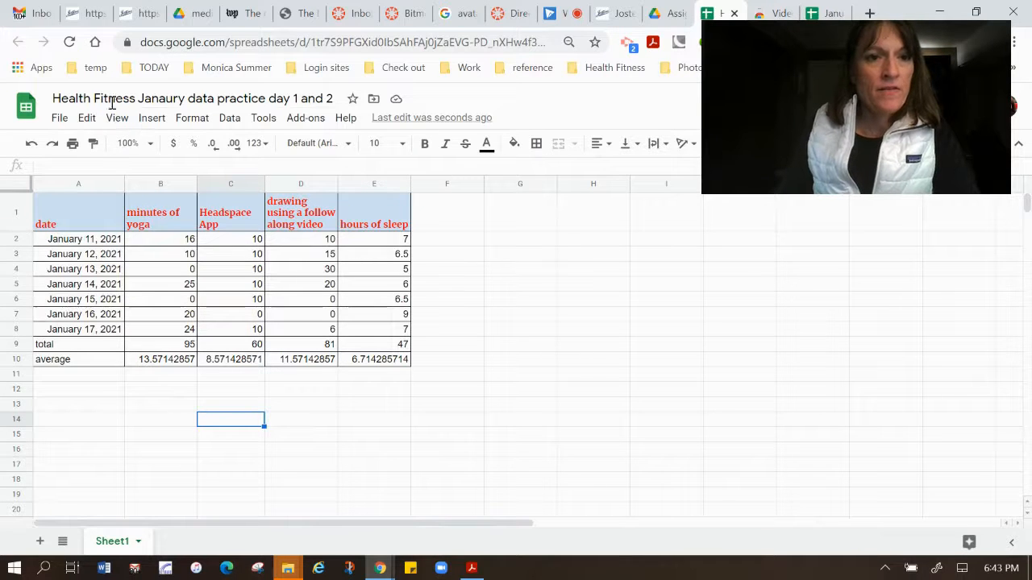
# Insert a blank row above the header row of the table.
pyautogui.click(21, 214)
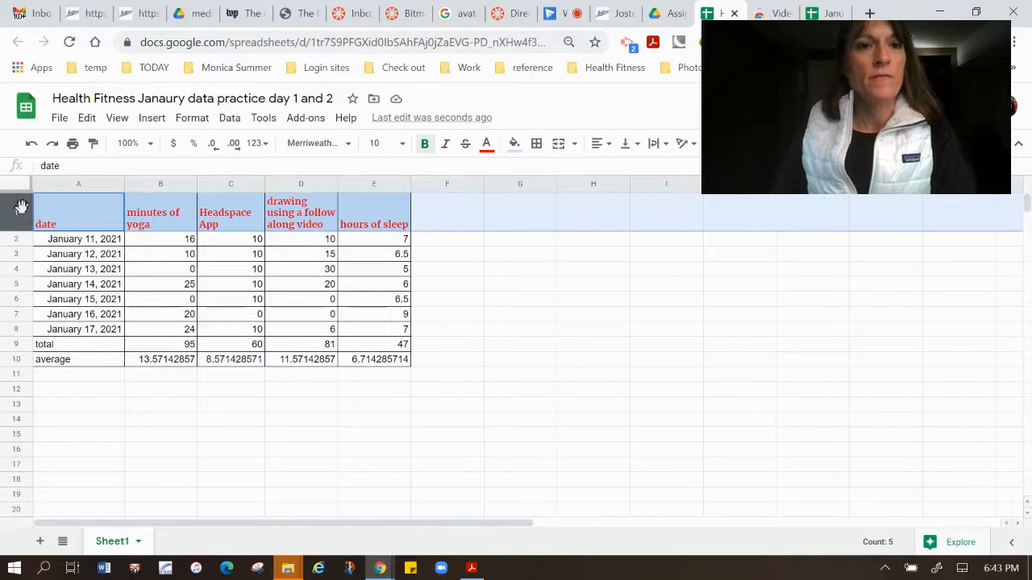
pyautogui.click(155, 119)
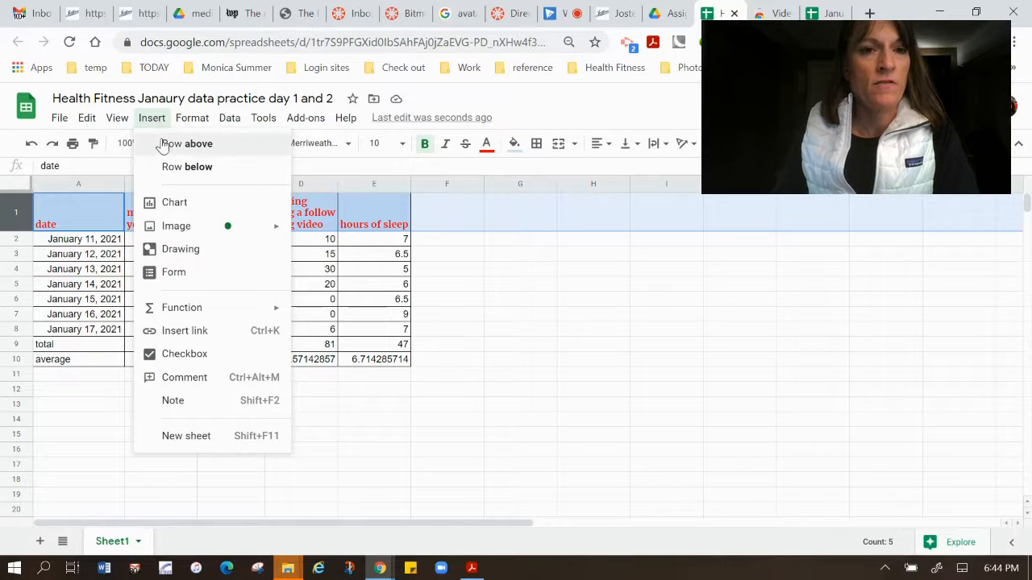
pyautogui.click(165, 144)
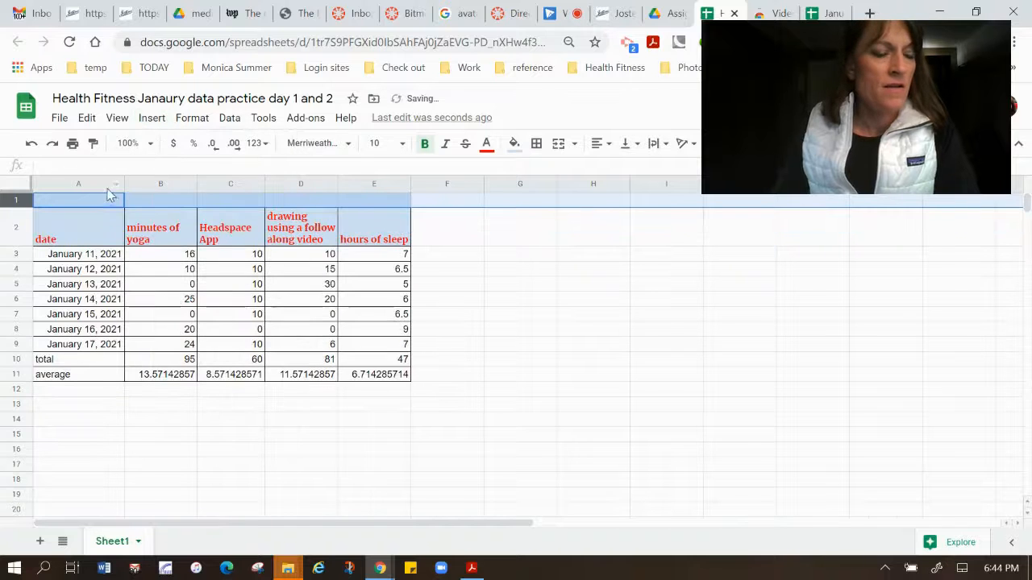
# Enter the title "Practice Google Sheets Assignment" in cell A1.
pyautogui.click(83, 199)
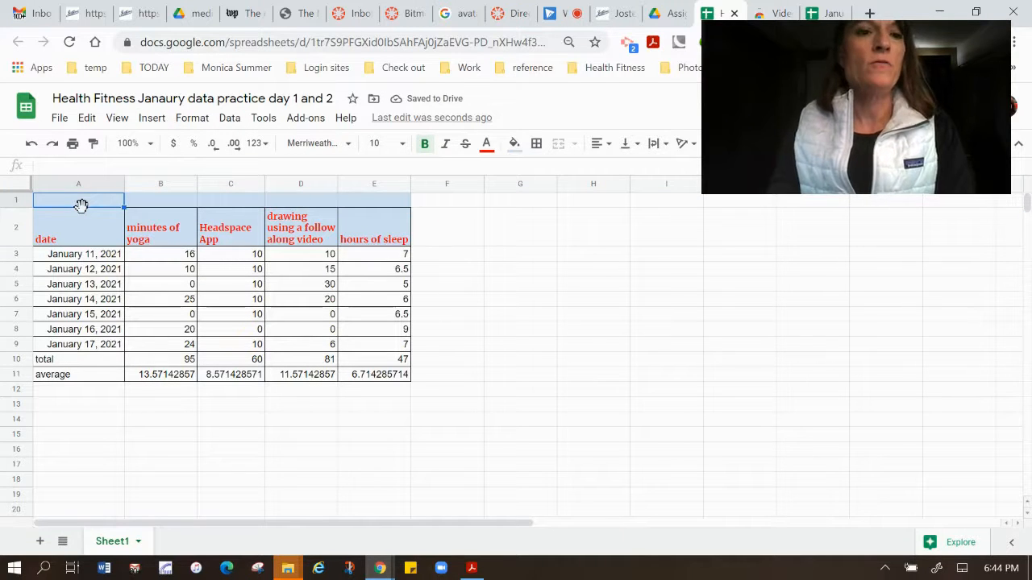
pyautogui.write('Practice Google')
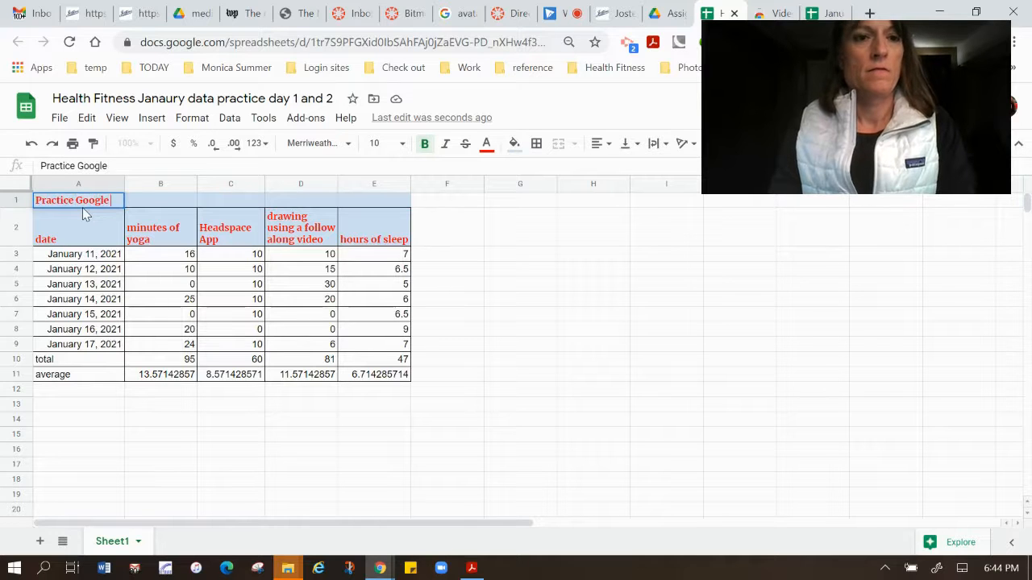
pyautogui.write(' Sheets')
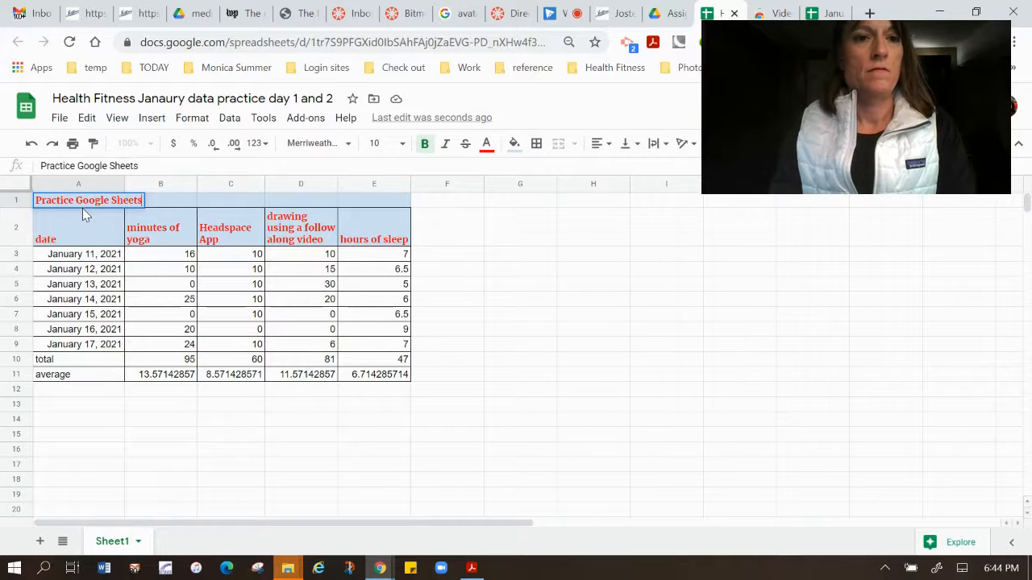
pyautogui.write(' Assig')
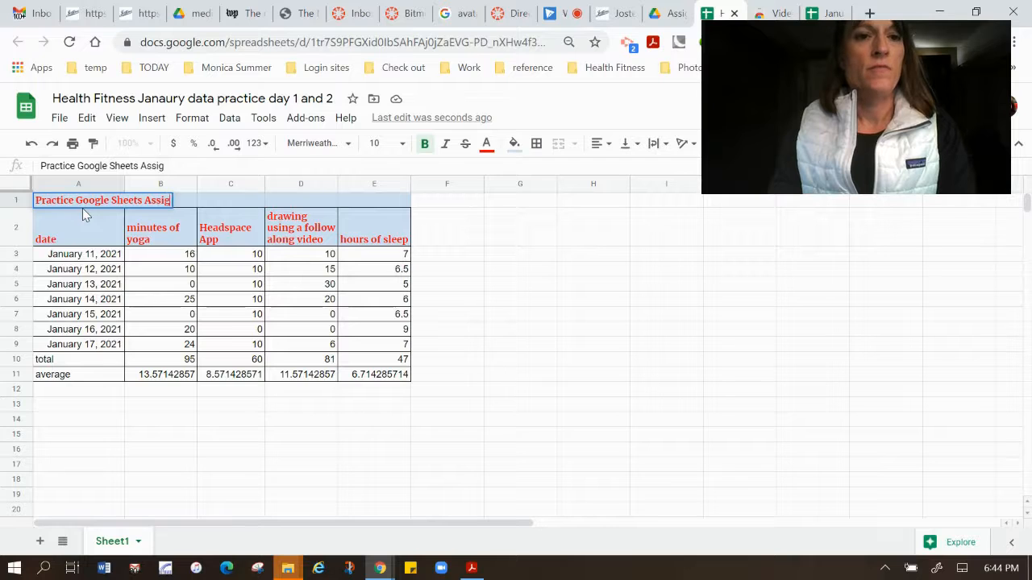
pyautogui.write('nment')
pyautogui.press('Return')
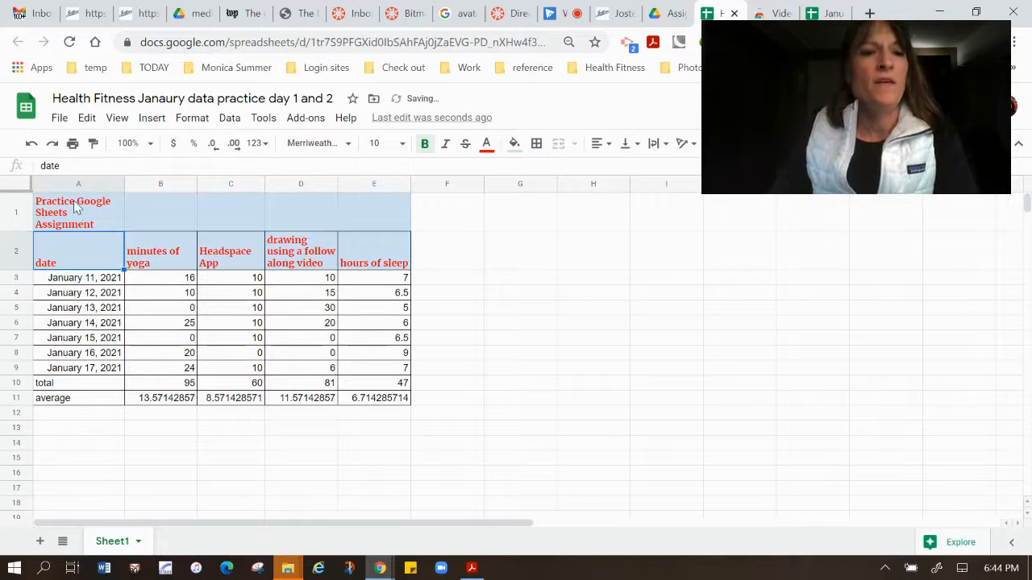
# Merge the title cells A1:E1 horizontally so the title spans the width of the table.
pyautogui.click(76, 207)
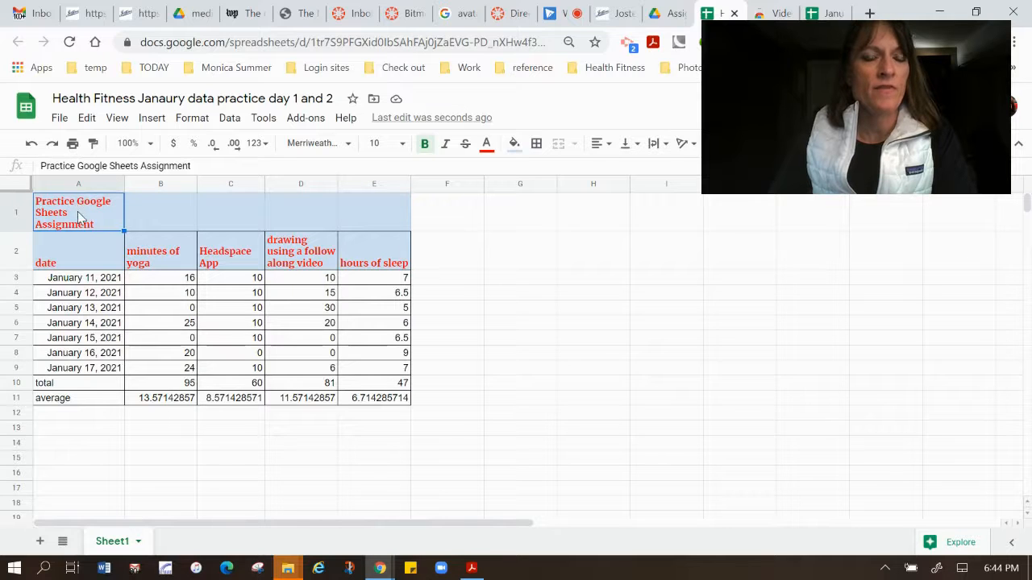
pyautogui.moveTo(79, 216); pyautogui.dragTo(360, 204)
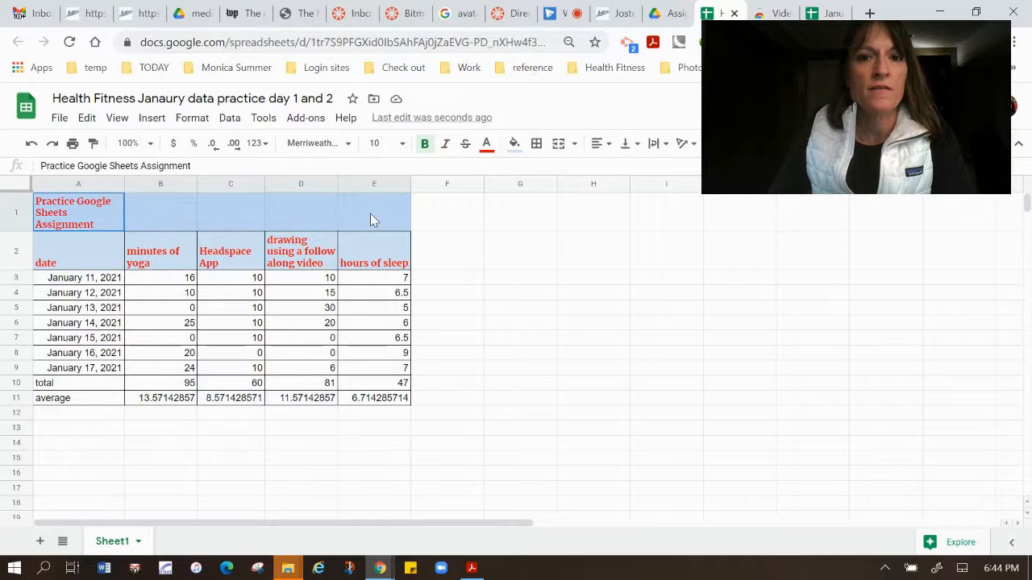
pyautogui.moveTo(370, 213); pyautogui.dragTo(370, 216)
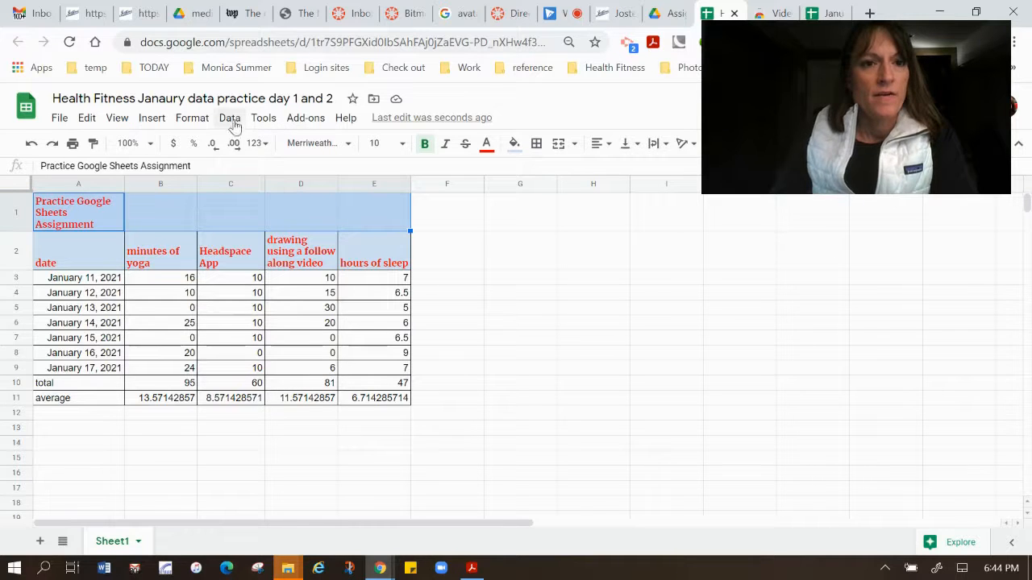
pyautogui.click(197, 122)
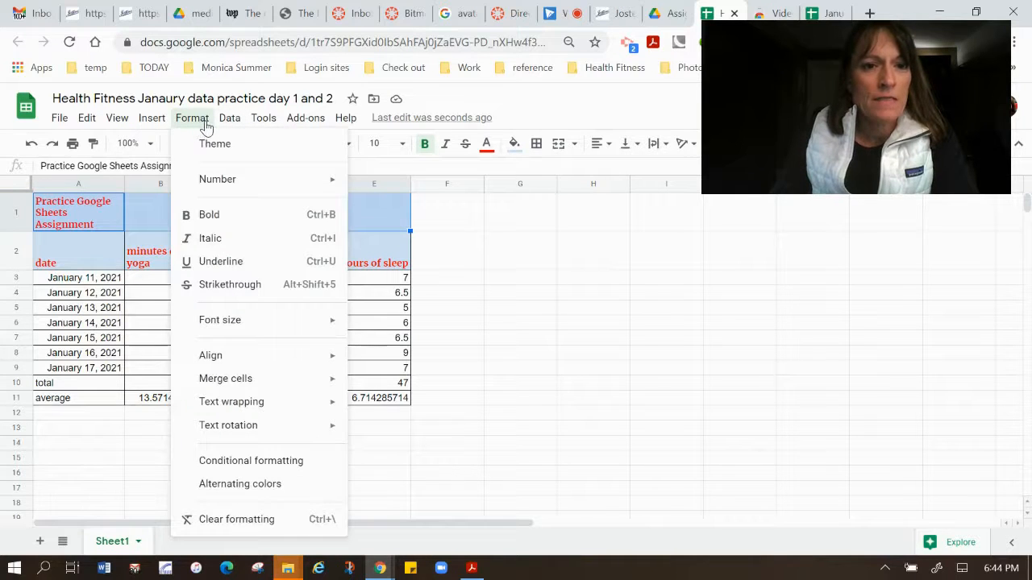
pyautogui.moveTo(240, 379)
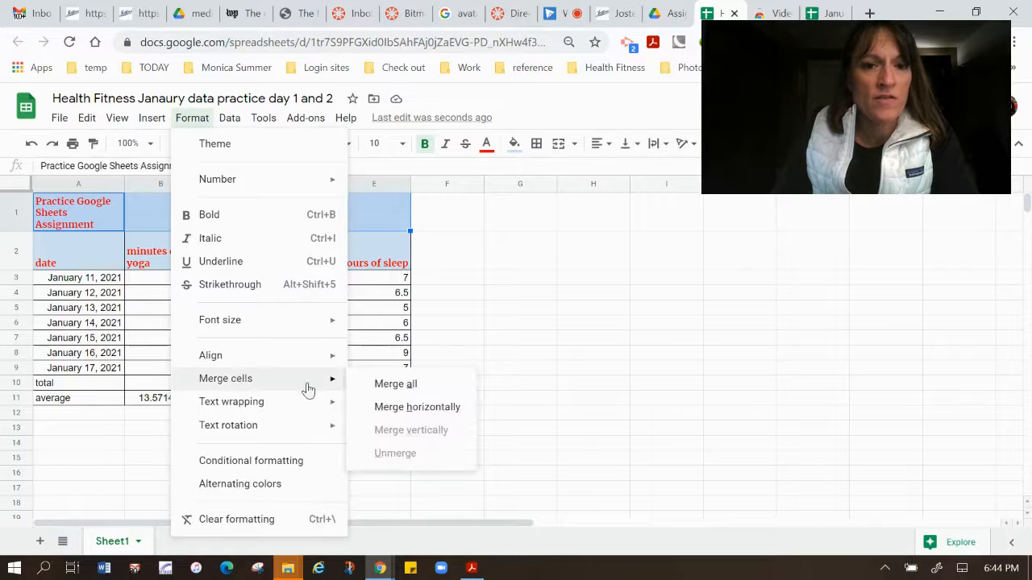
pyautogui.click(395, 411)
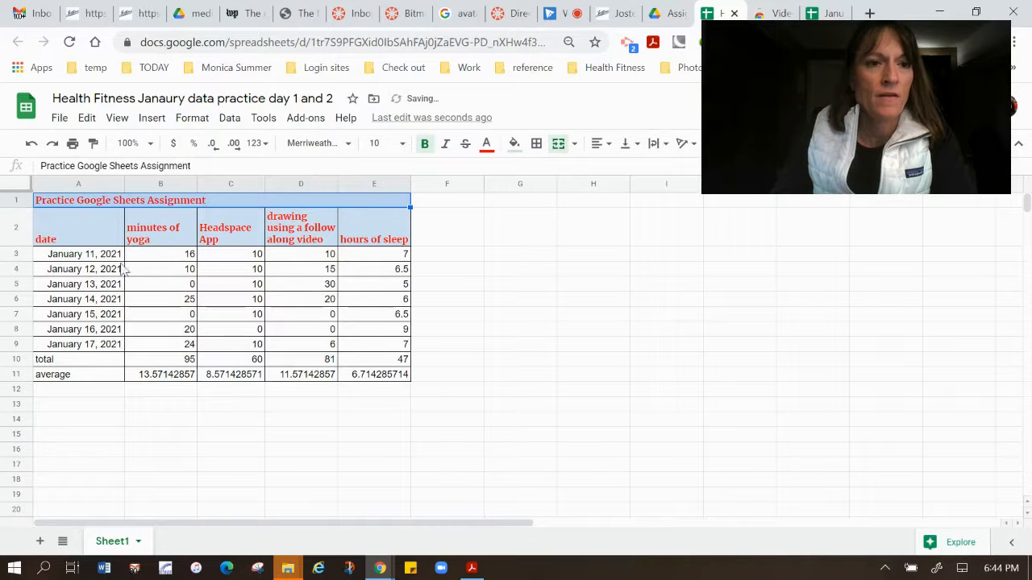
# Make title row 1 slightly taller.
pyautogui.moveTo(14, 200); pyautogui.dragTo(14, 216)
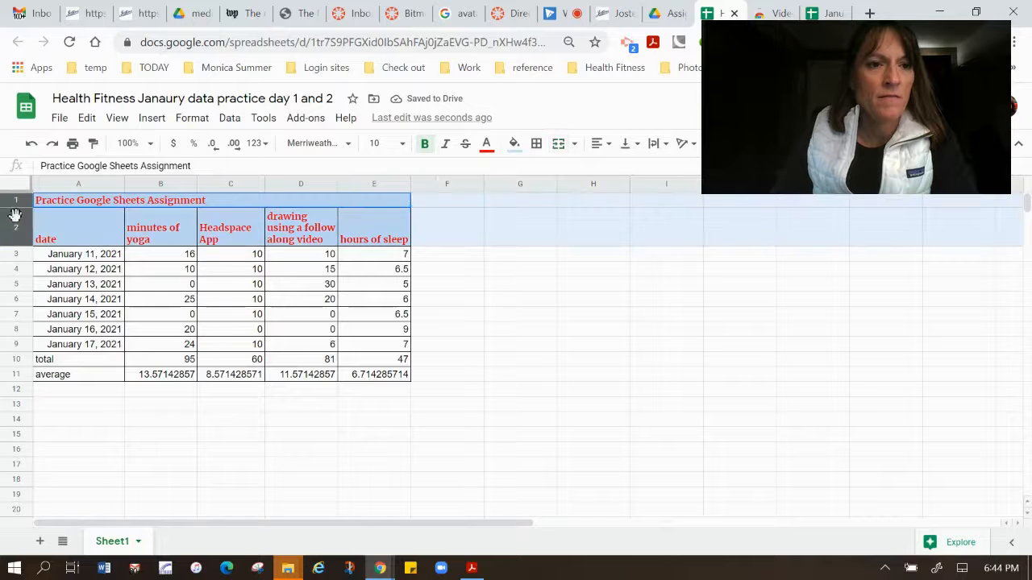
pyautogui.click(494, 283)
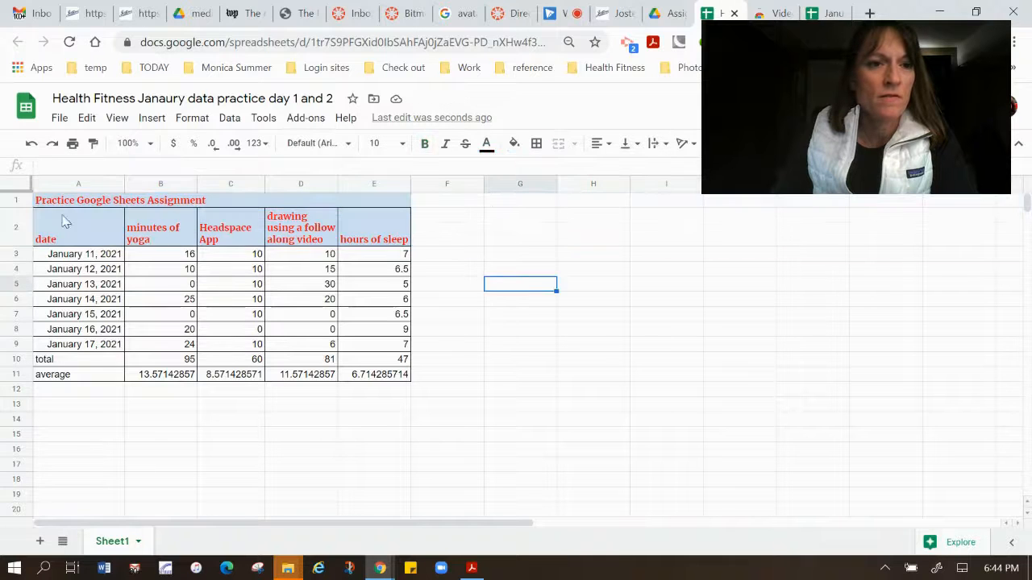
pyautogui.click(18, 200)
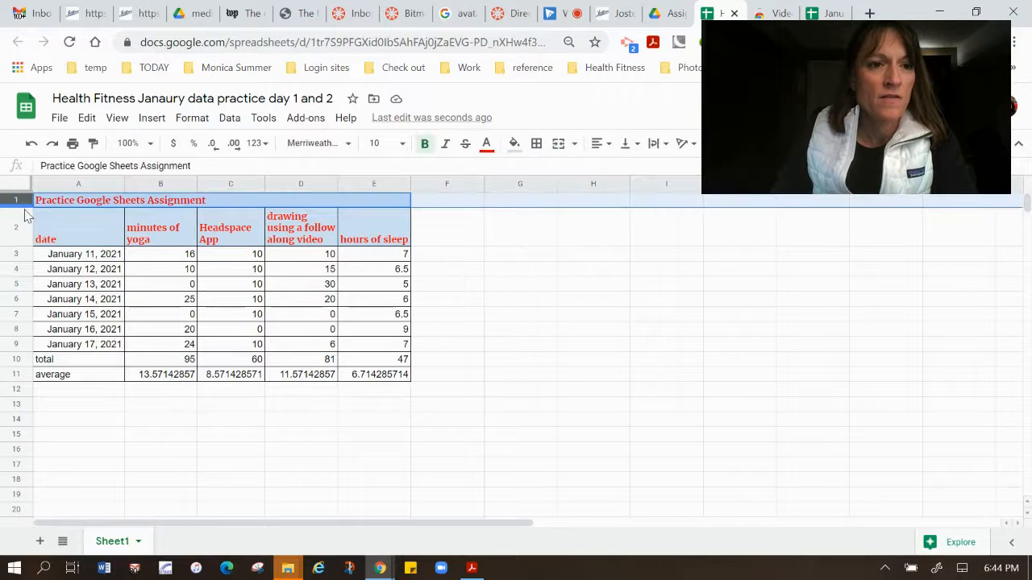
pyautogui.moveTo(26, 206); pyautogui.dragTo(26, 217)
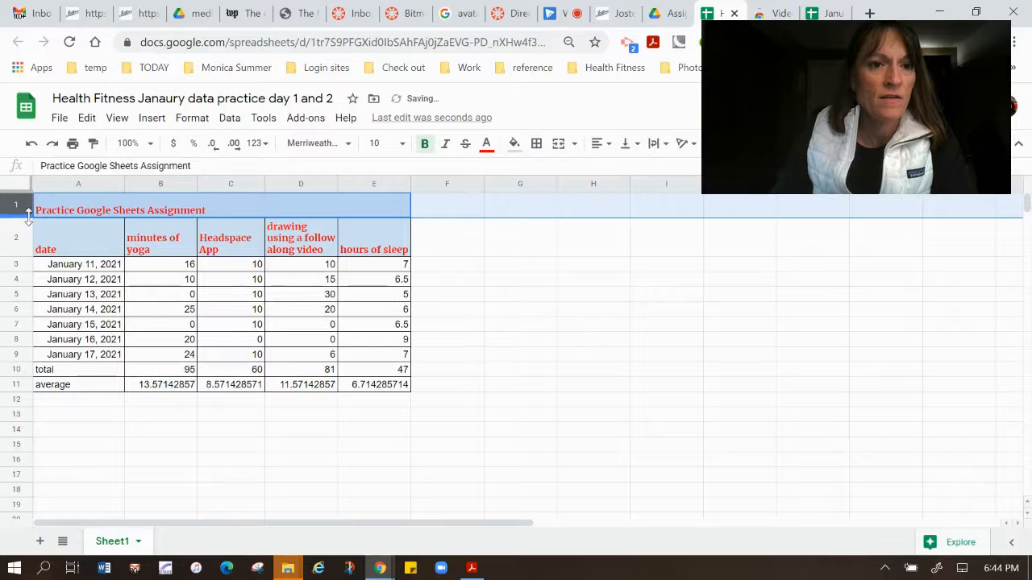
# Center the title horizontally in the merged cell A1:E1 and set its font size to 11.
pyautogui.click(79, 211)
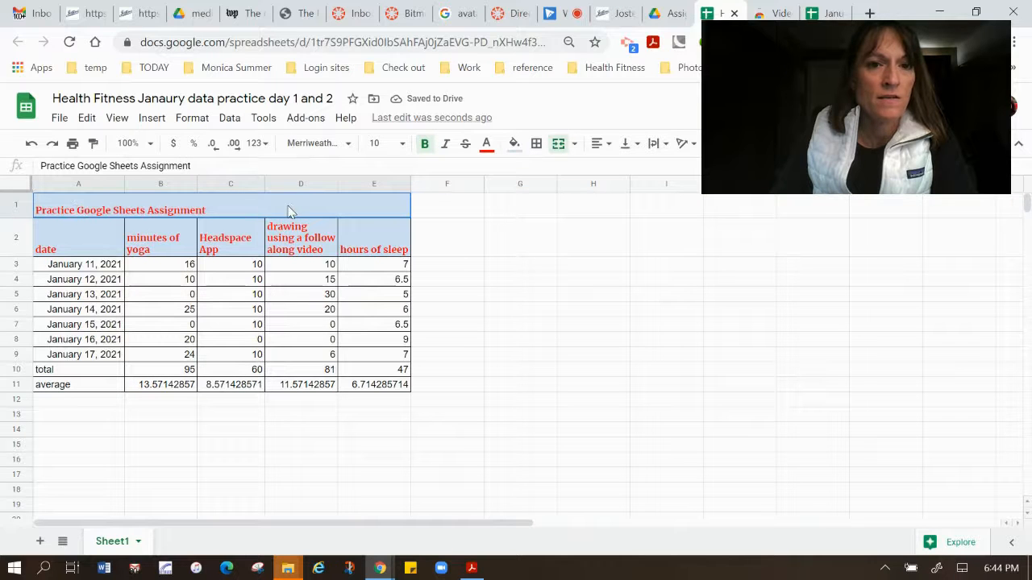
pyautogui.click(611, 144)
pyautogui.click(617, 168)
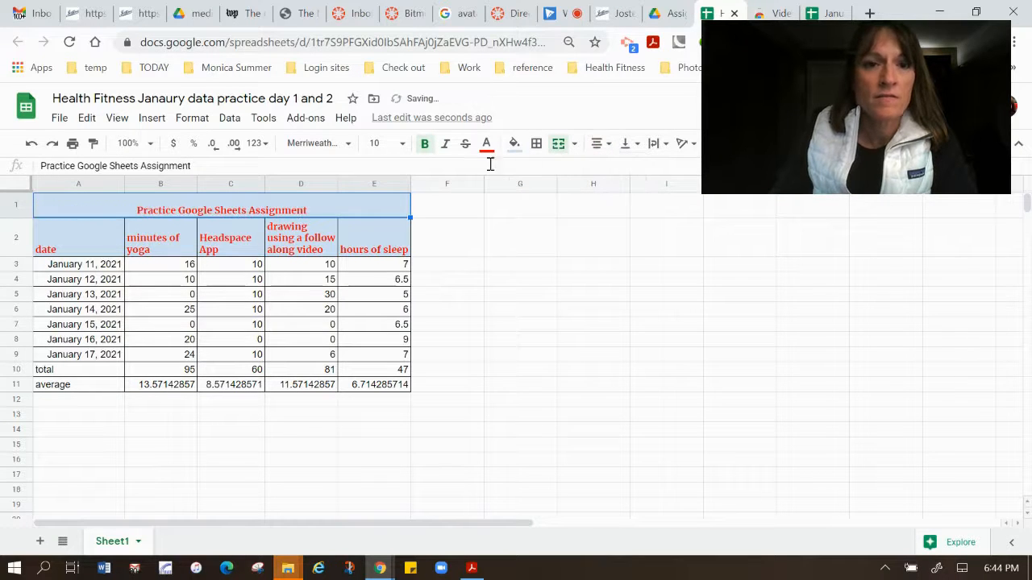
pyautogui.click(380, 144)
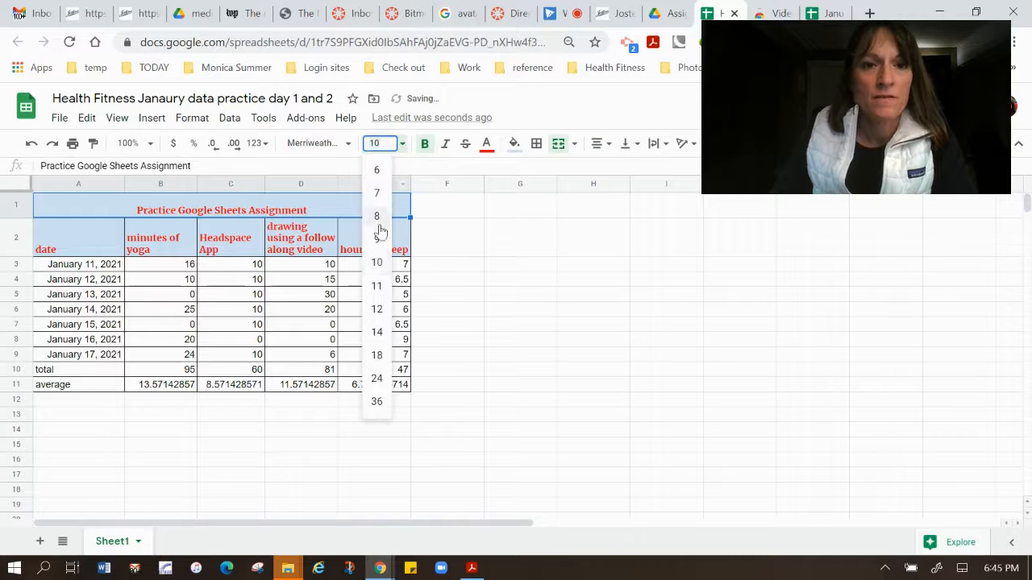
pyautogui.click(382, 286)
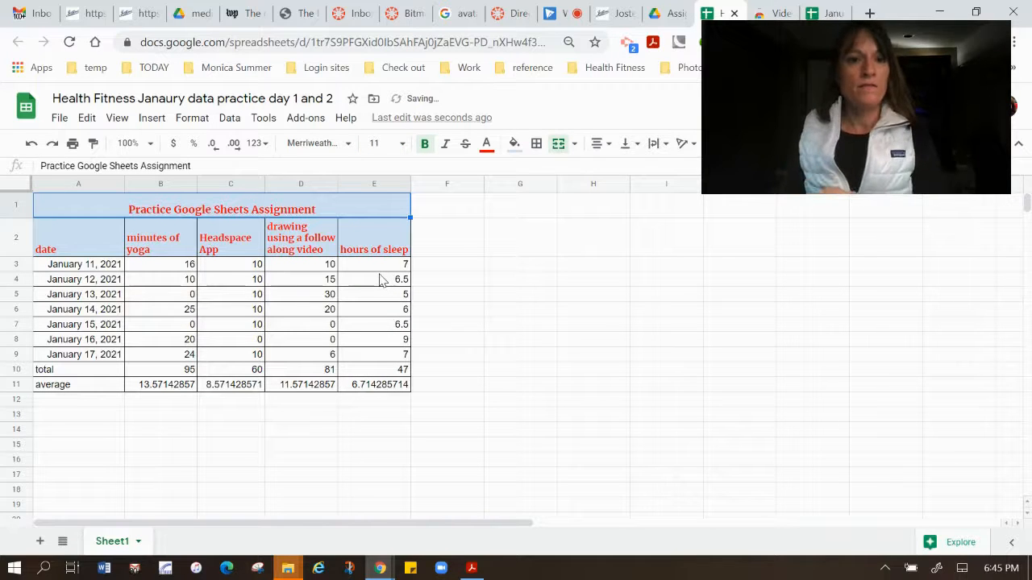